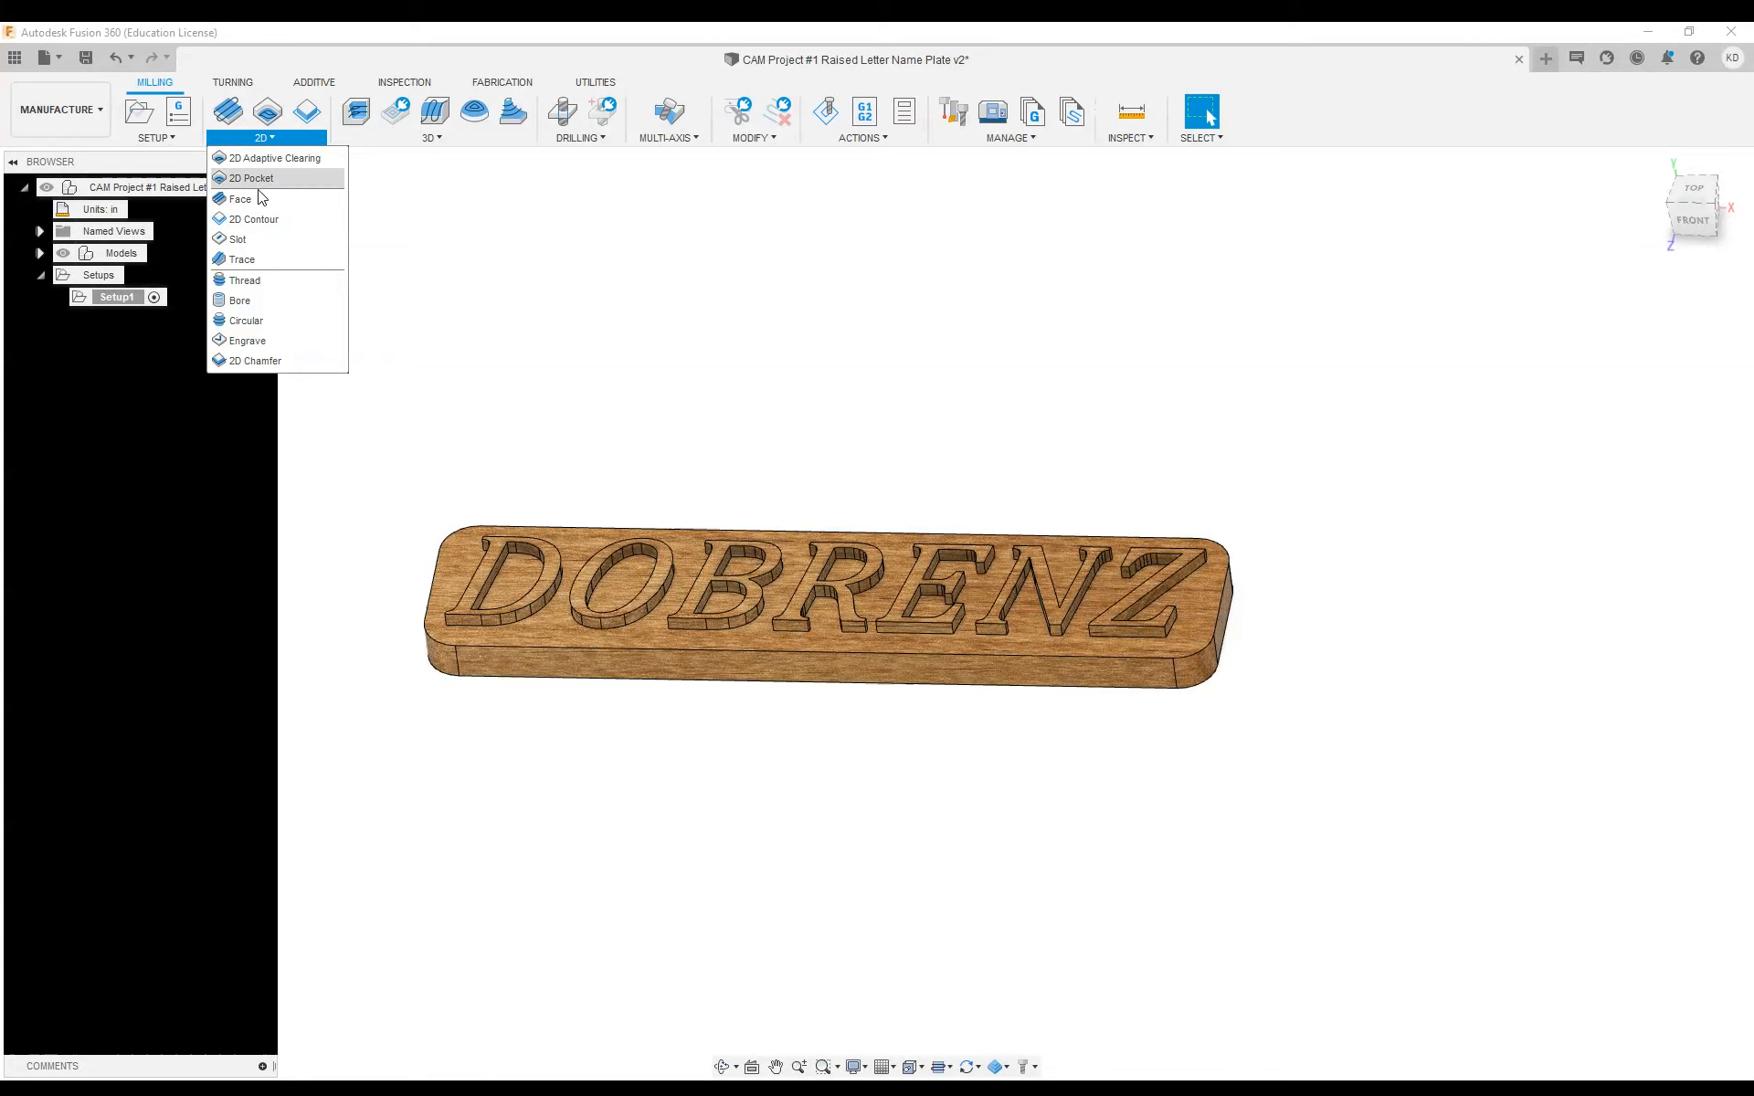
Start a 2D Adaptive Clearing operation with tool 2, the 1/8" Flat Endmill from the local library, and set coolant to Disabled
left_click(442, 137)
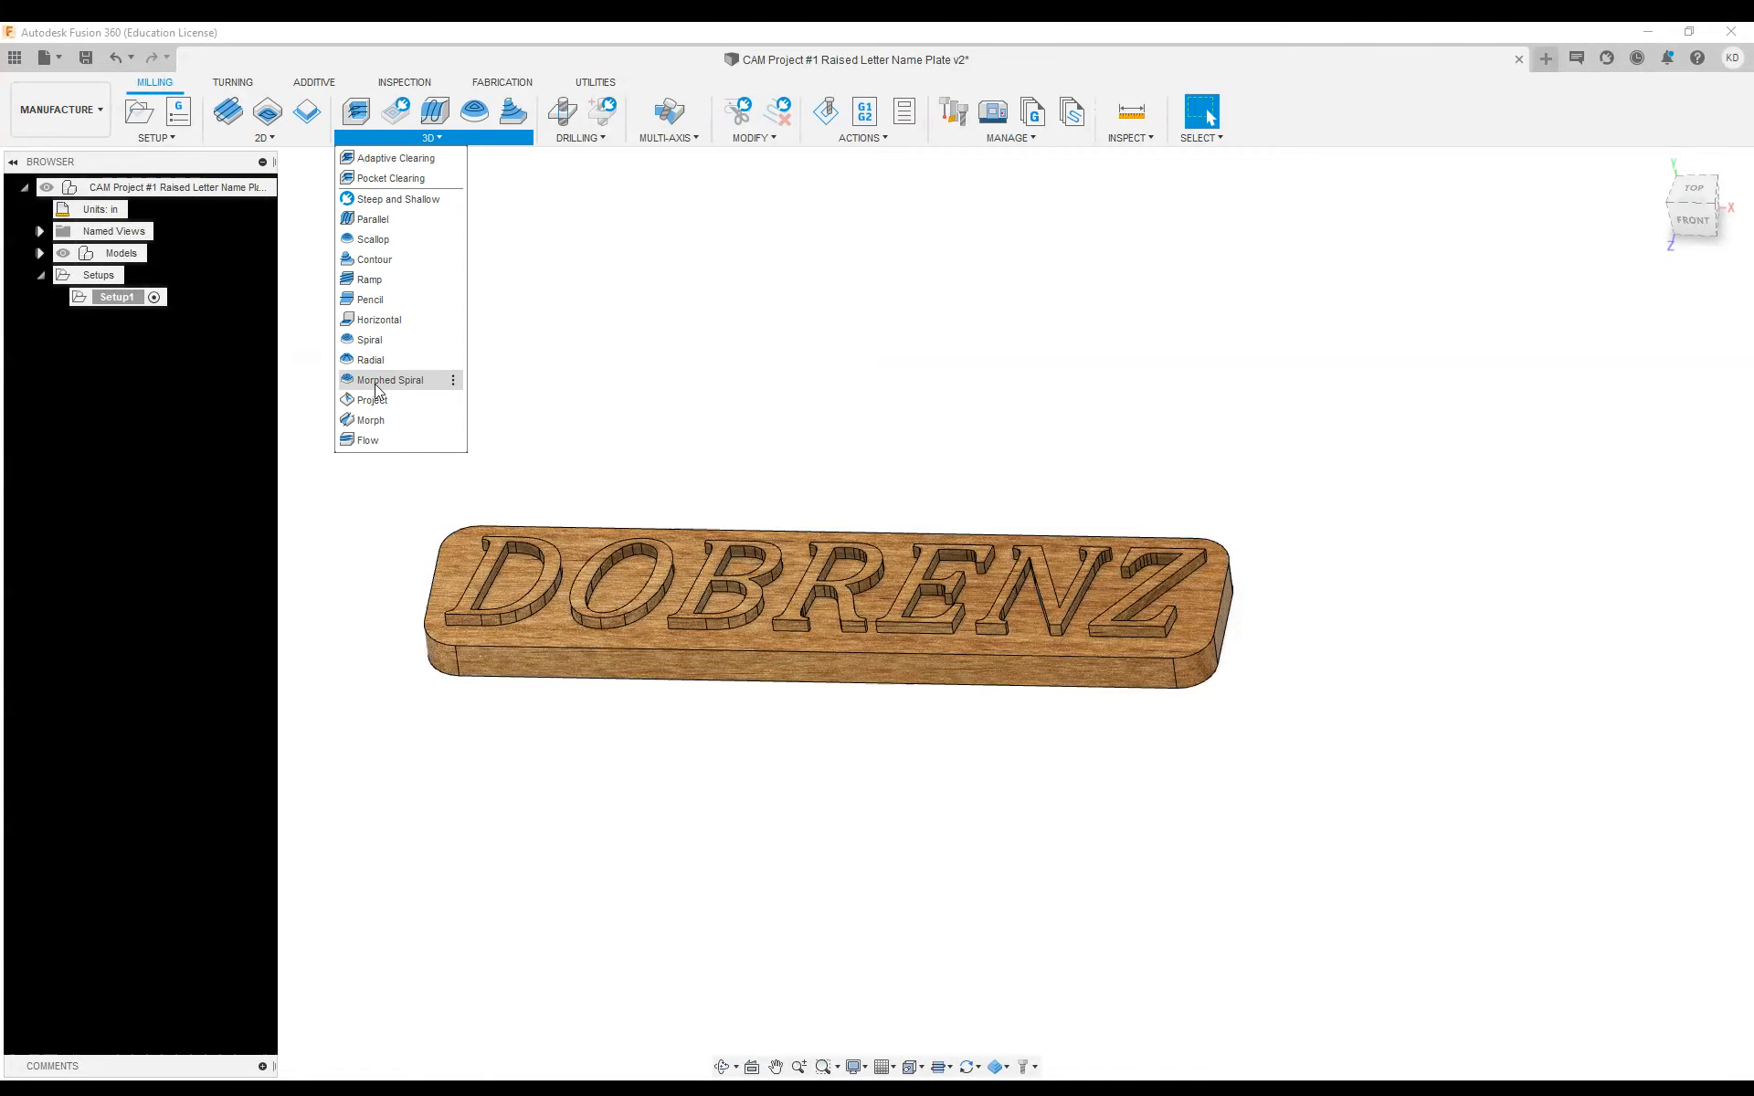
left_click(266, 137)
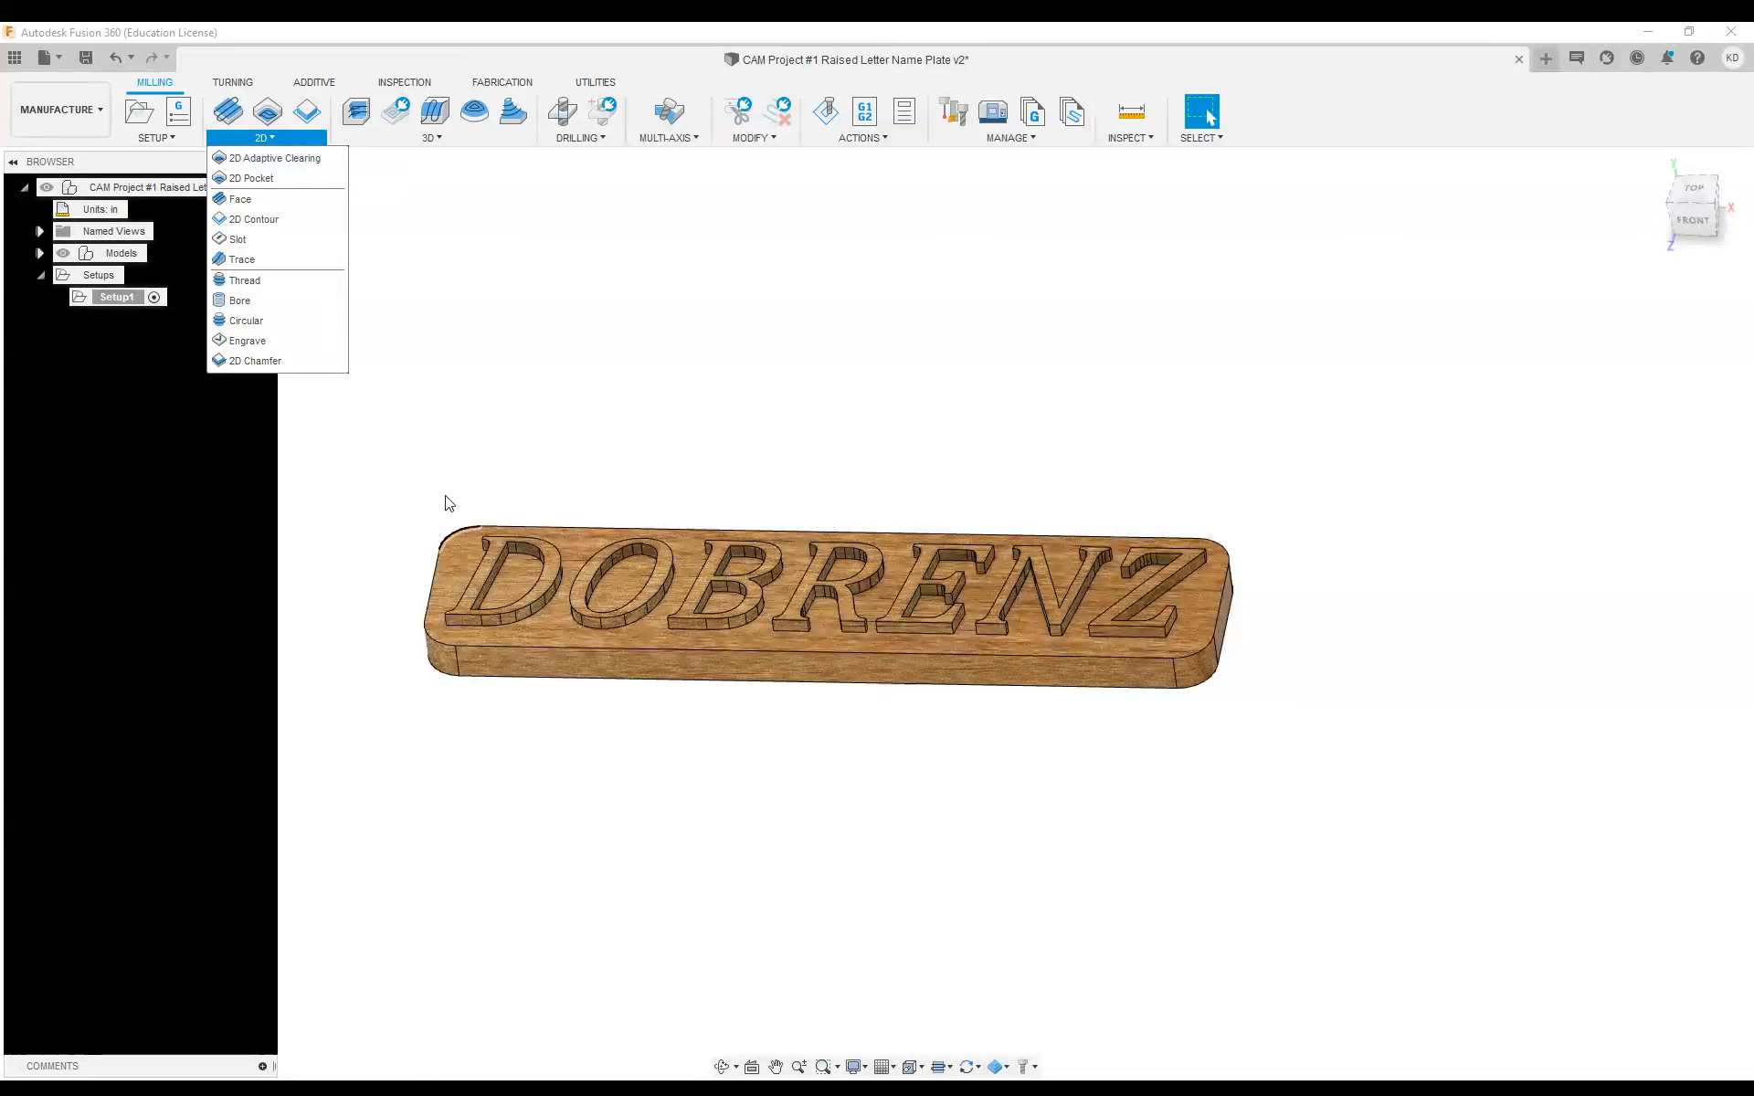
left_click(279, 160)
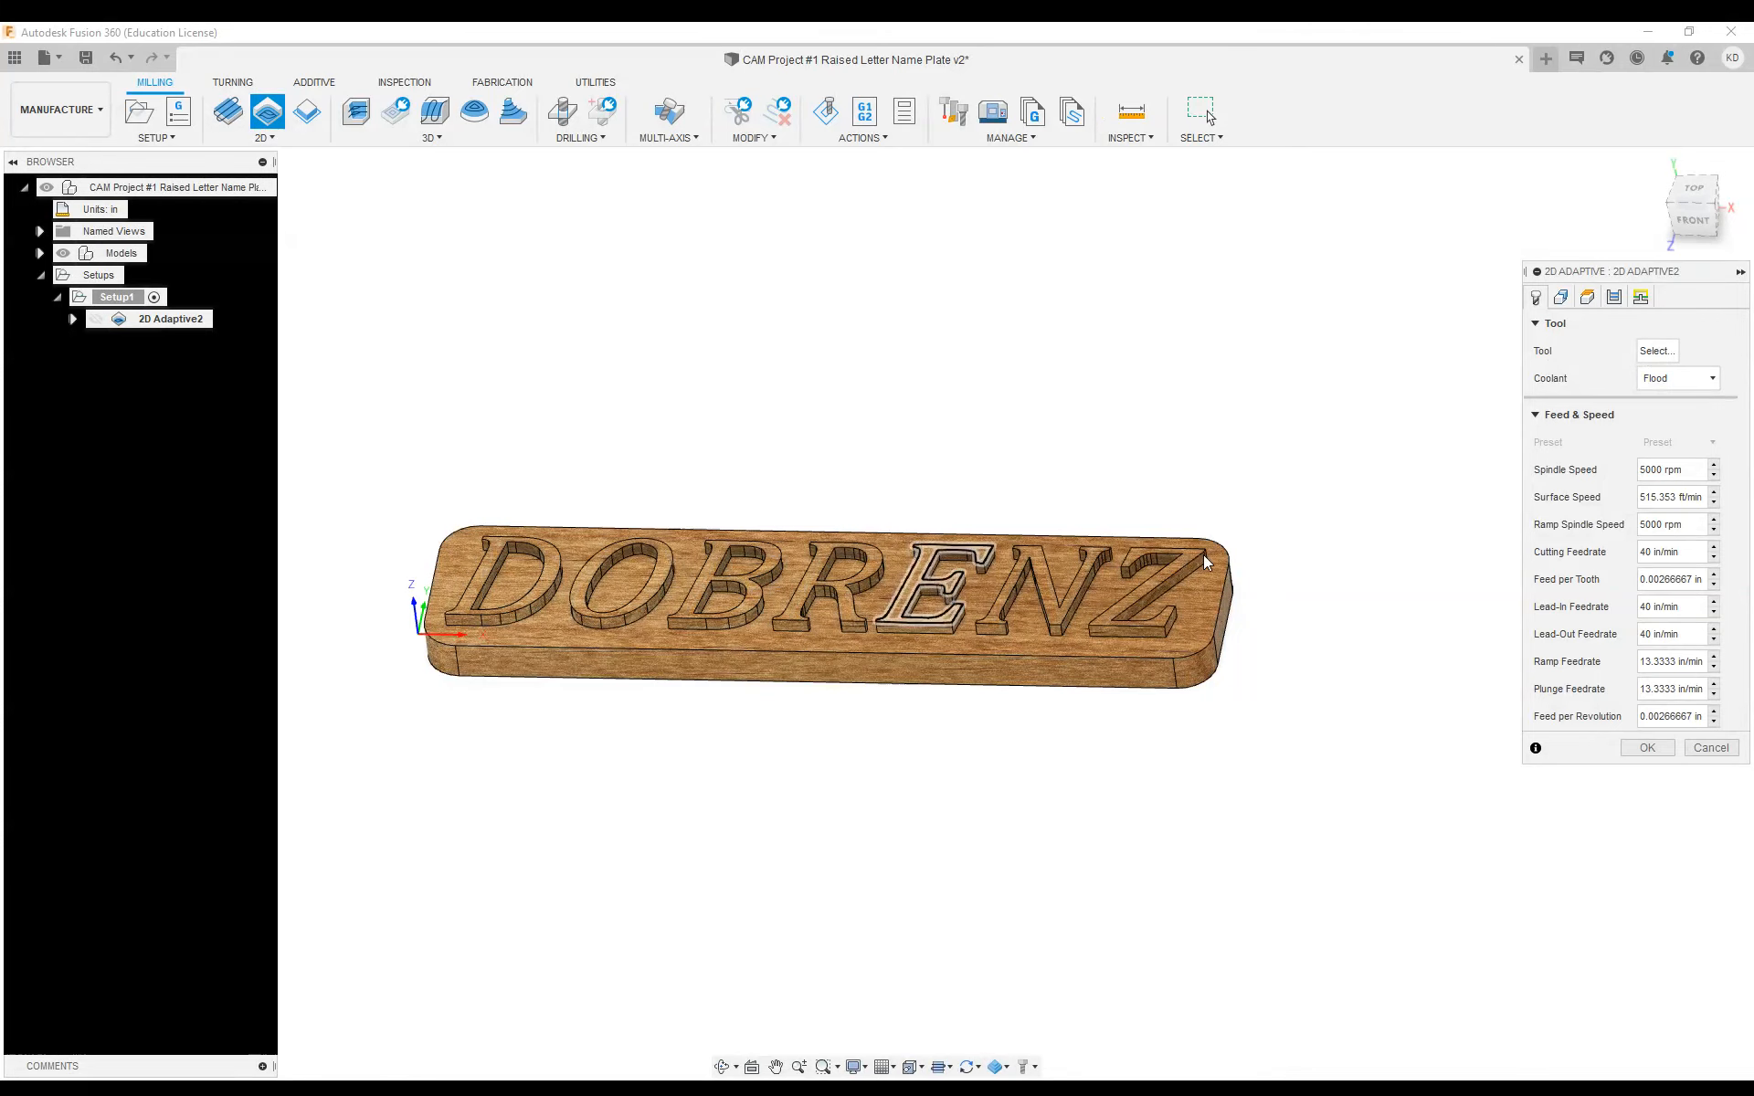
left_click(1656, 351)
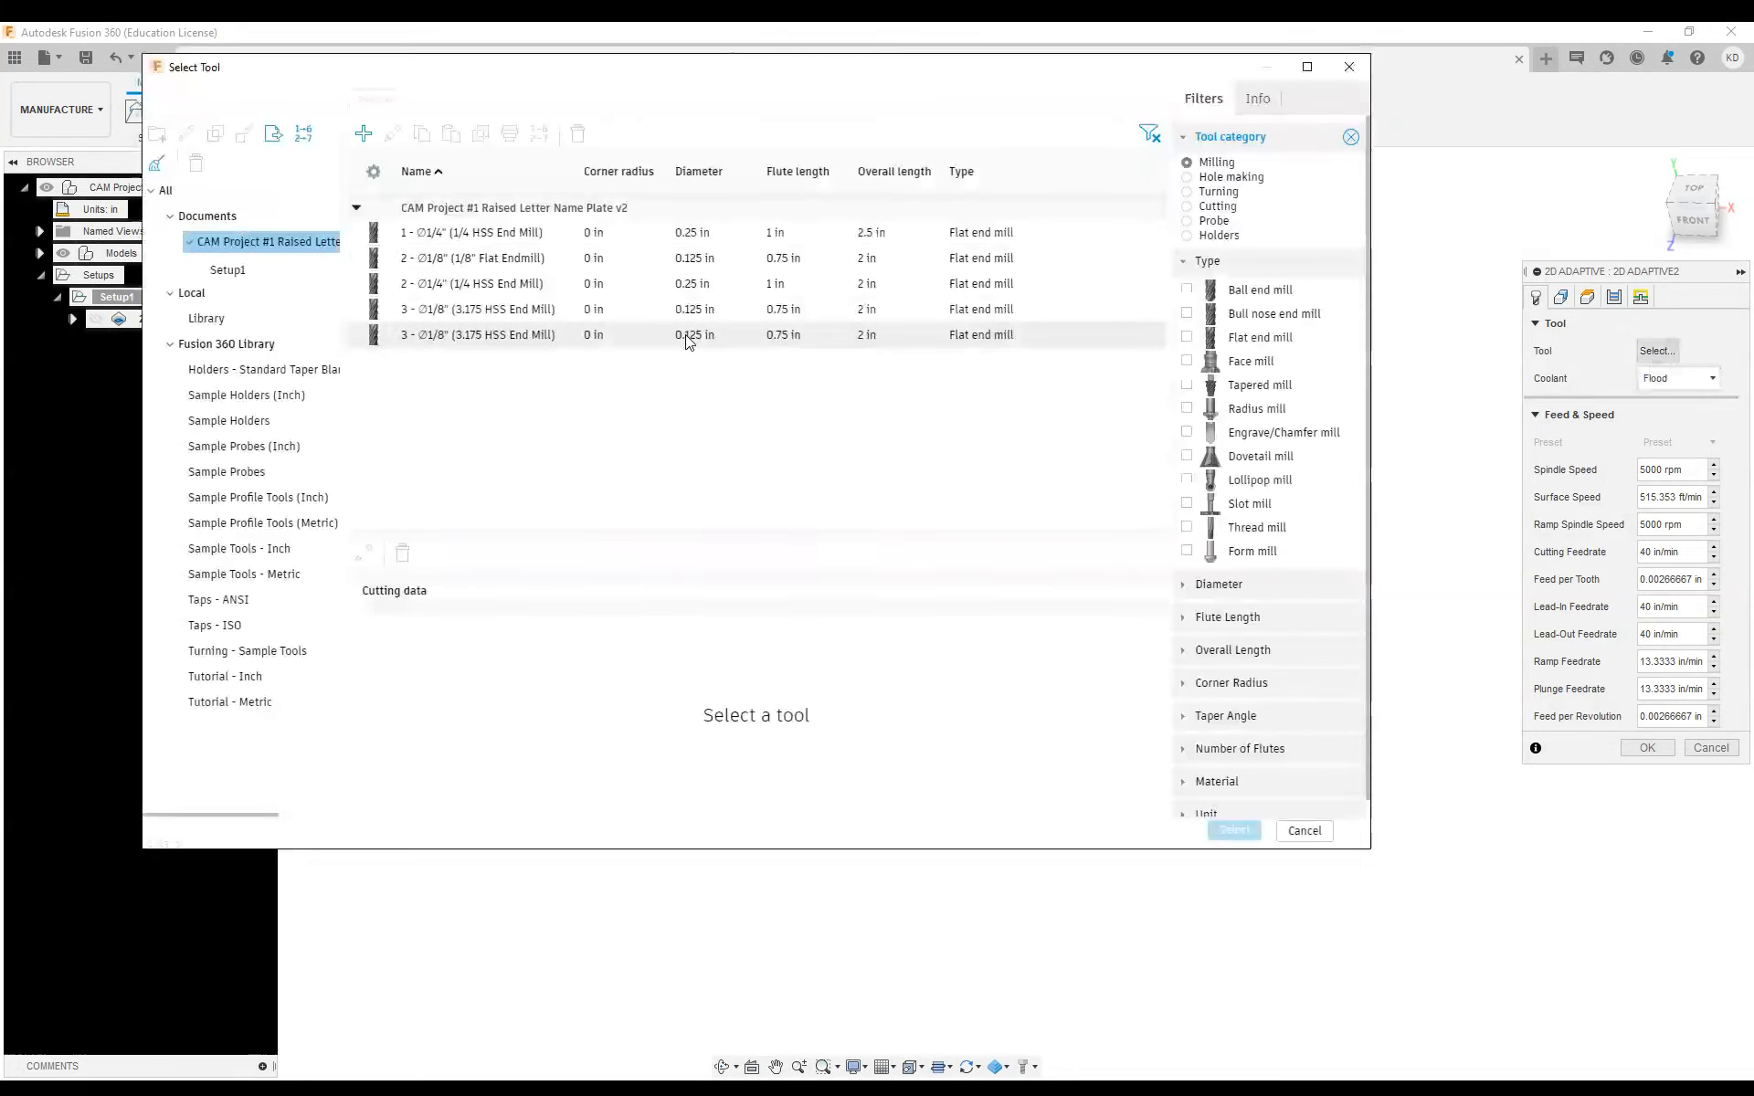
left_click(247, 319)
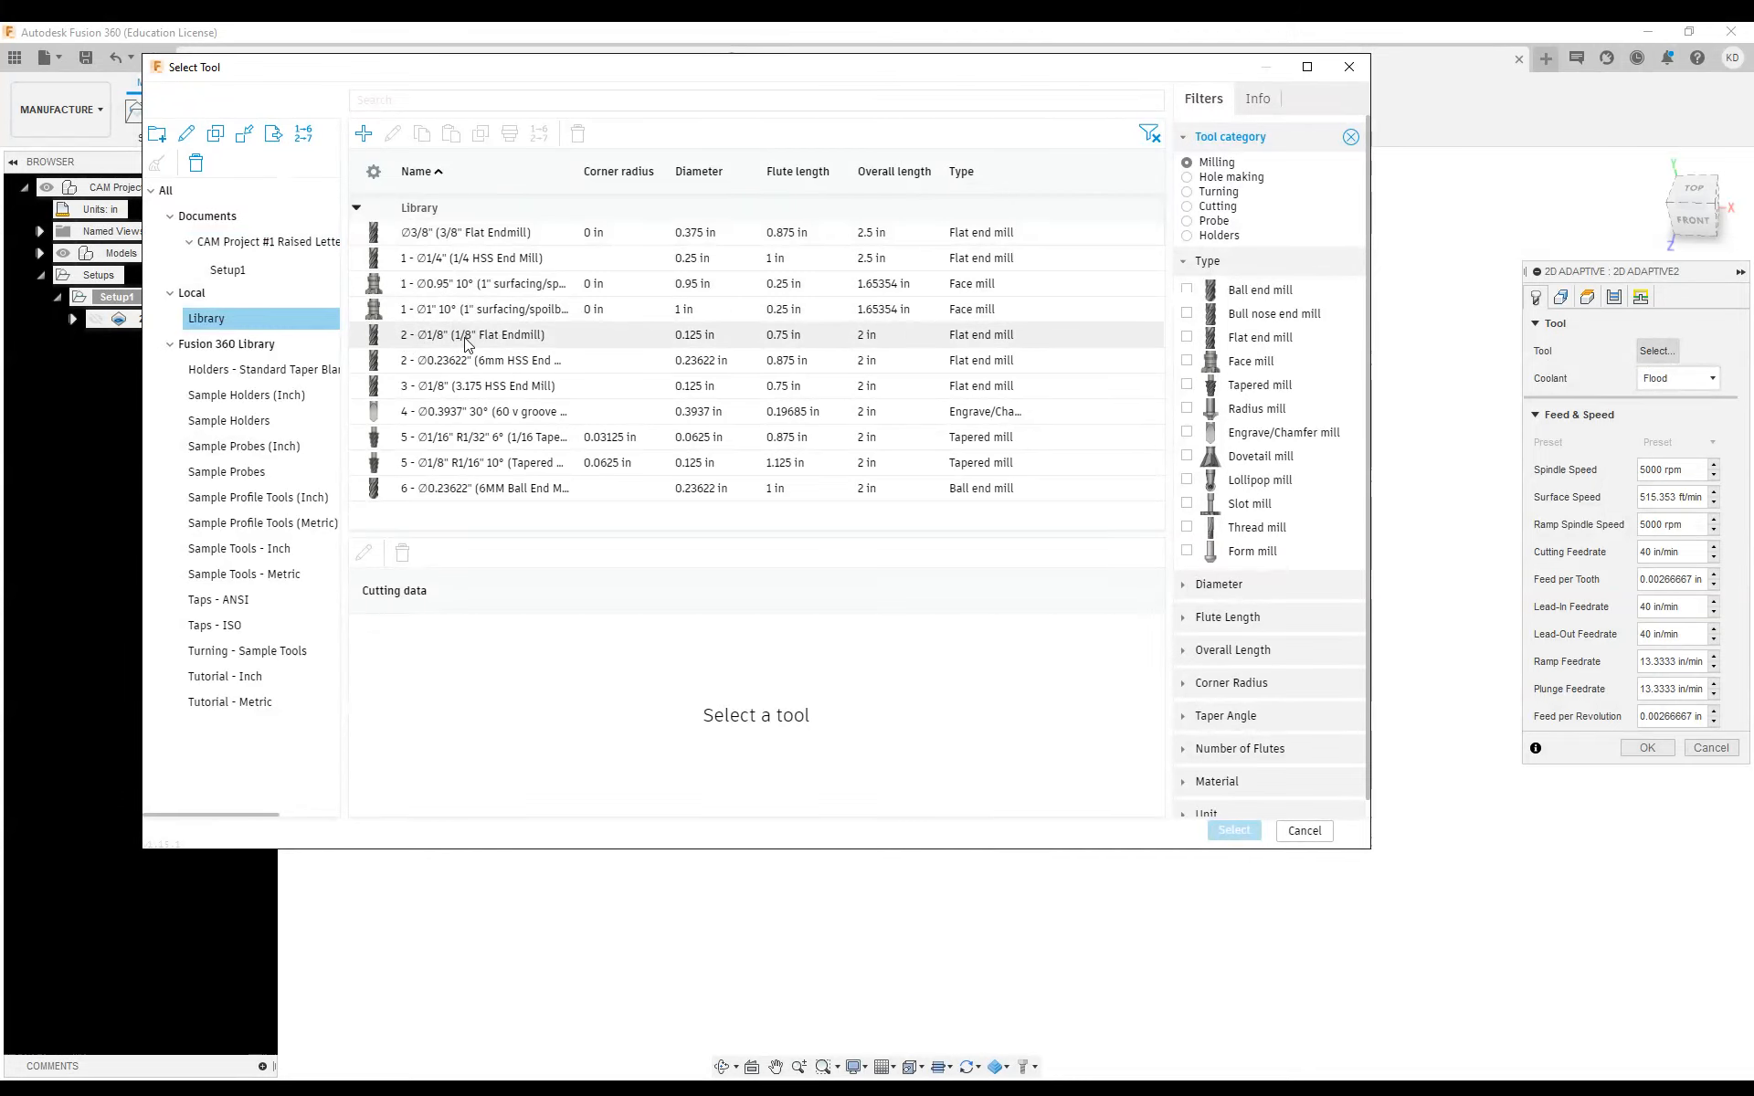
left_click(449, 343)
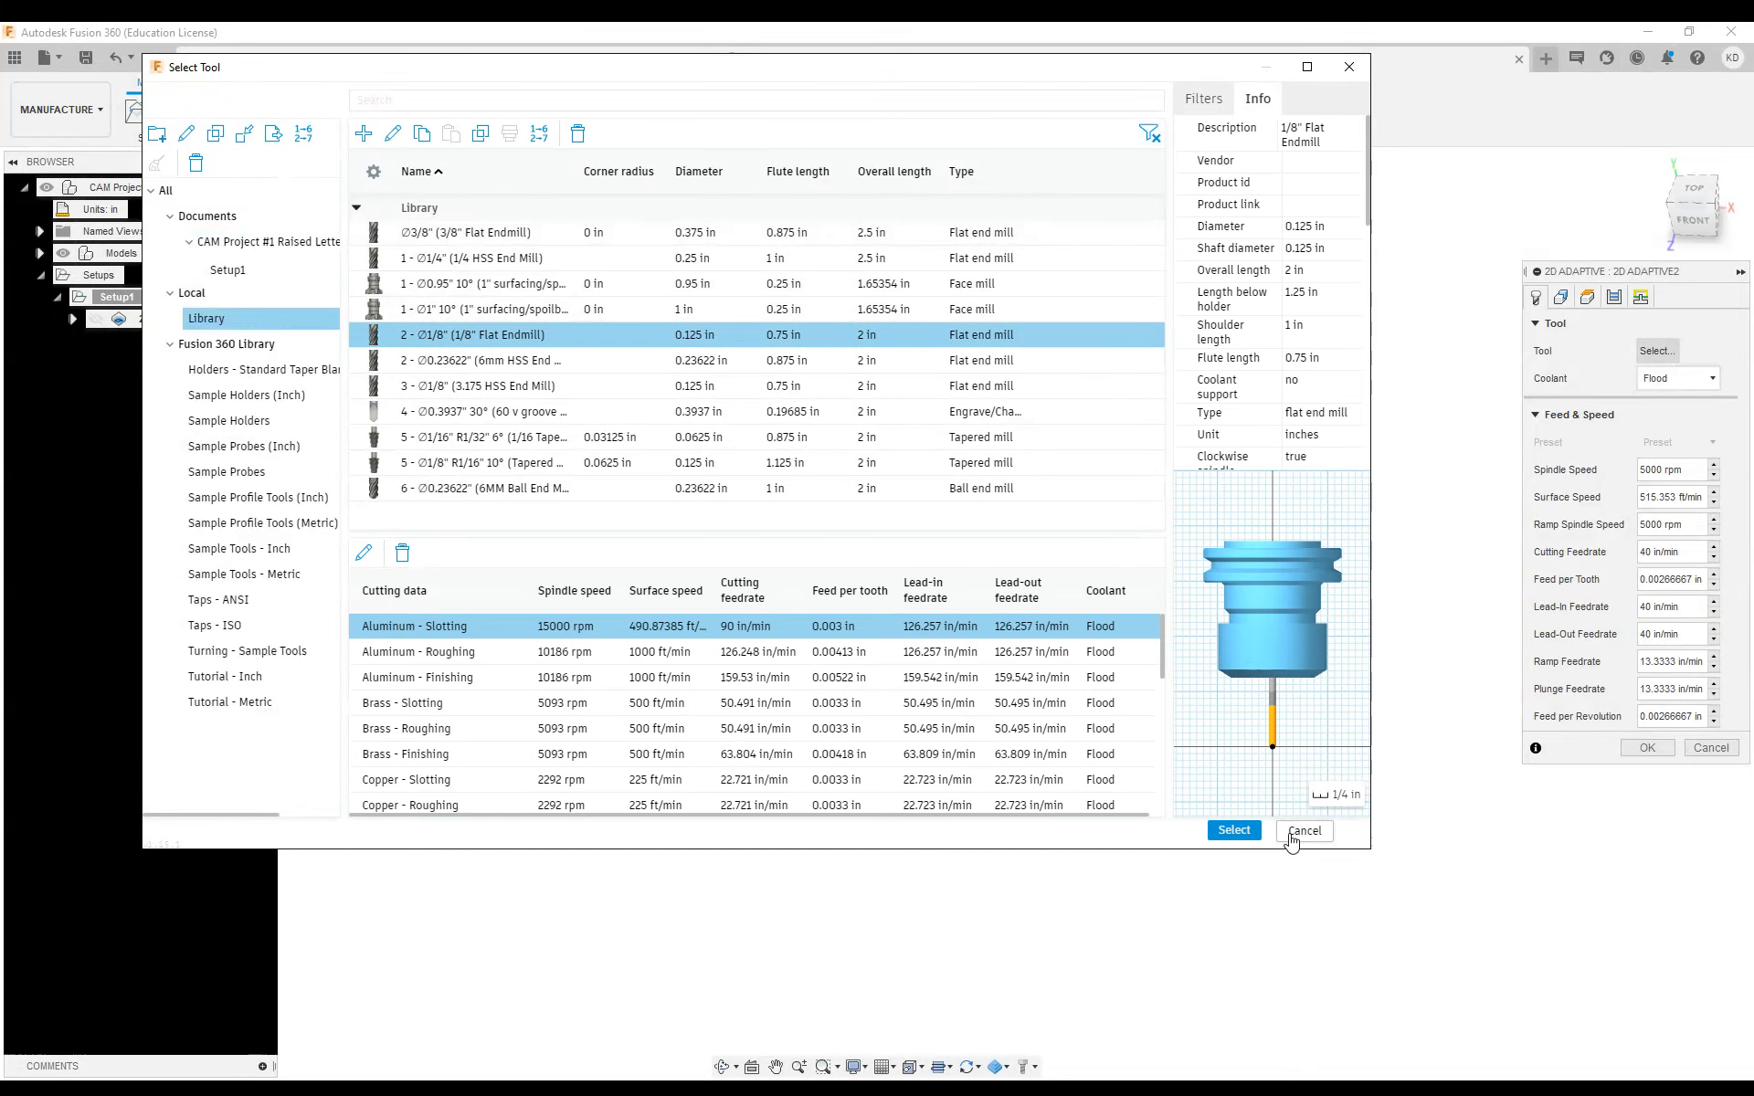
left_click(1234, 830)
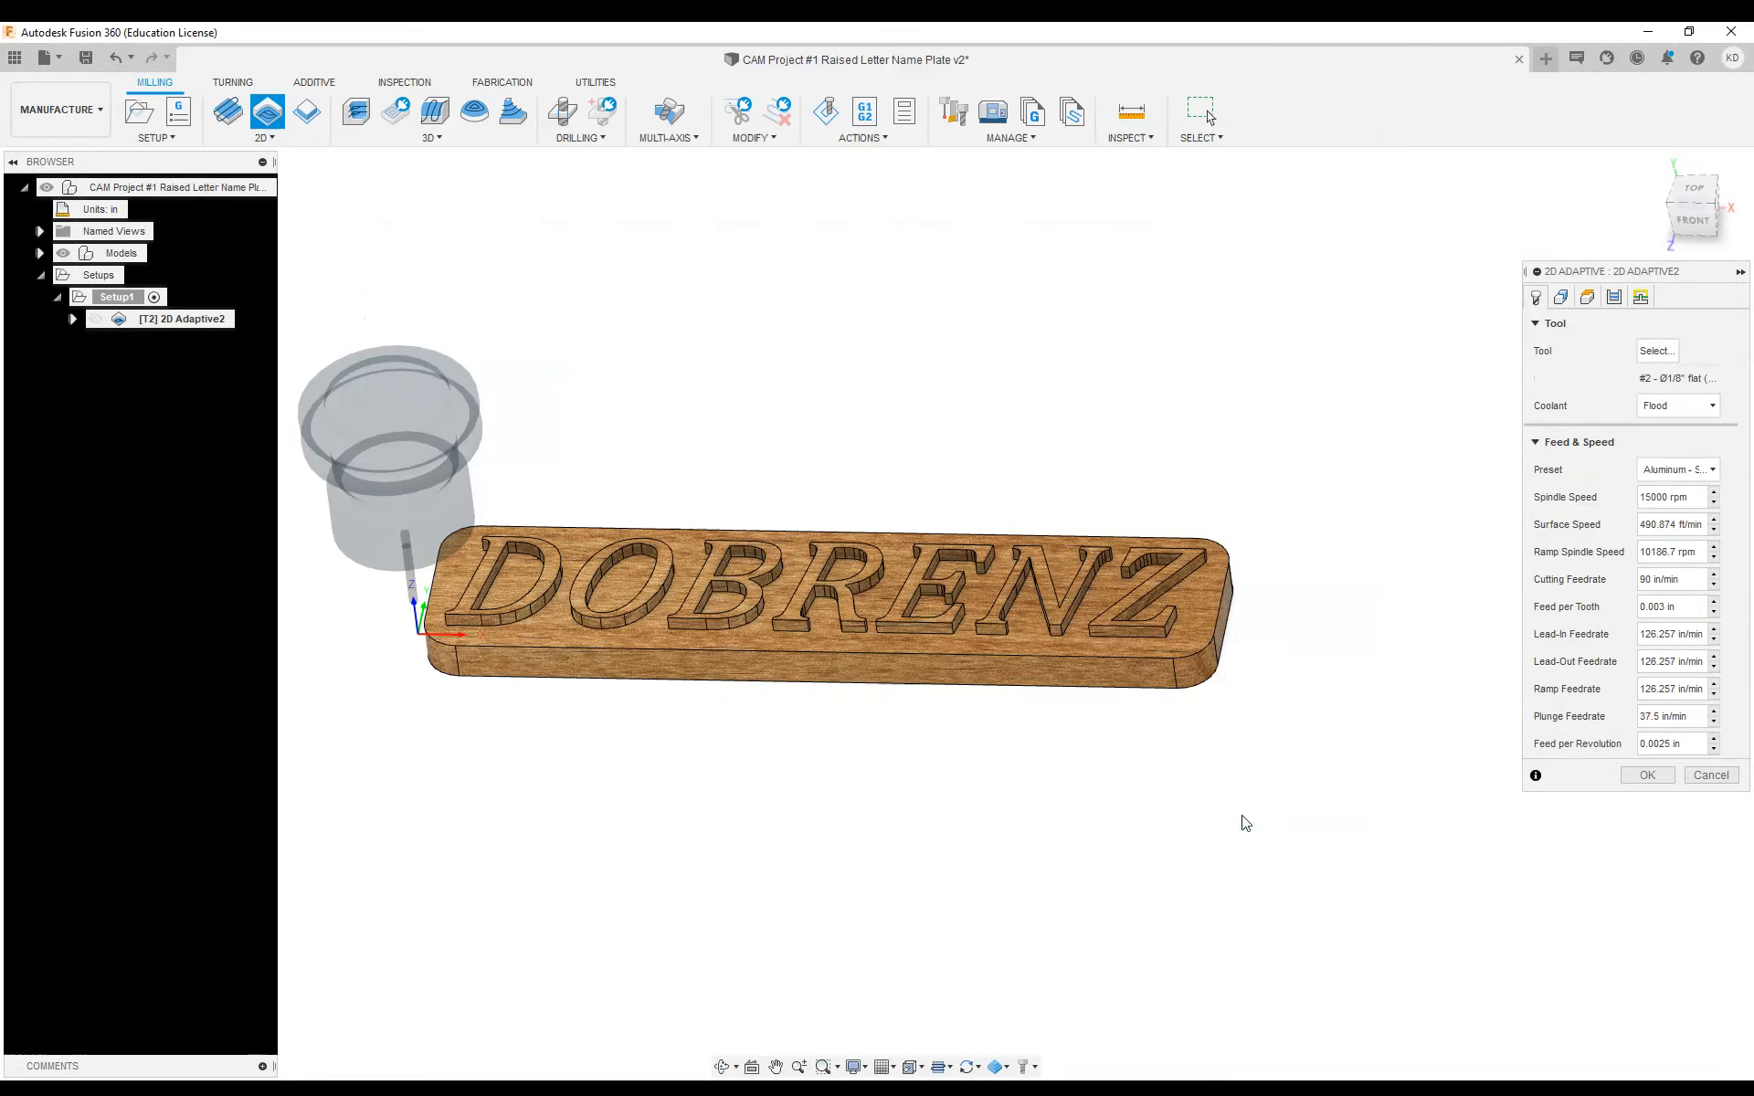
left_click(1653, 411)
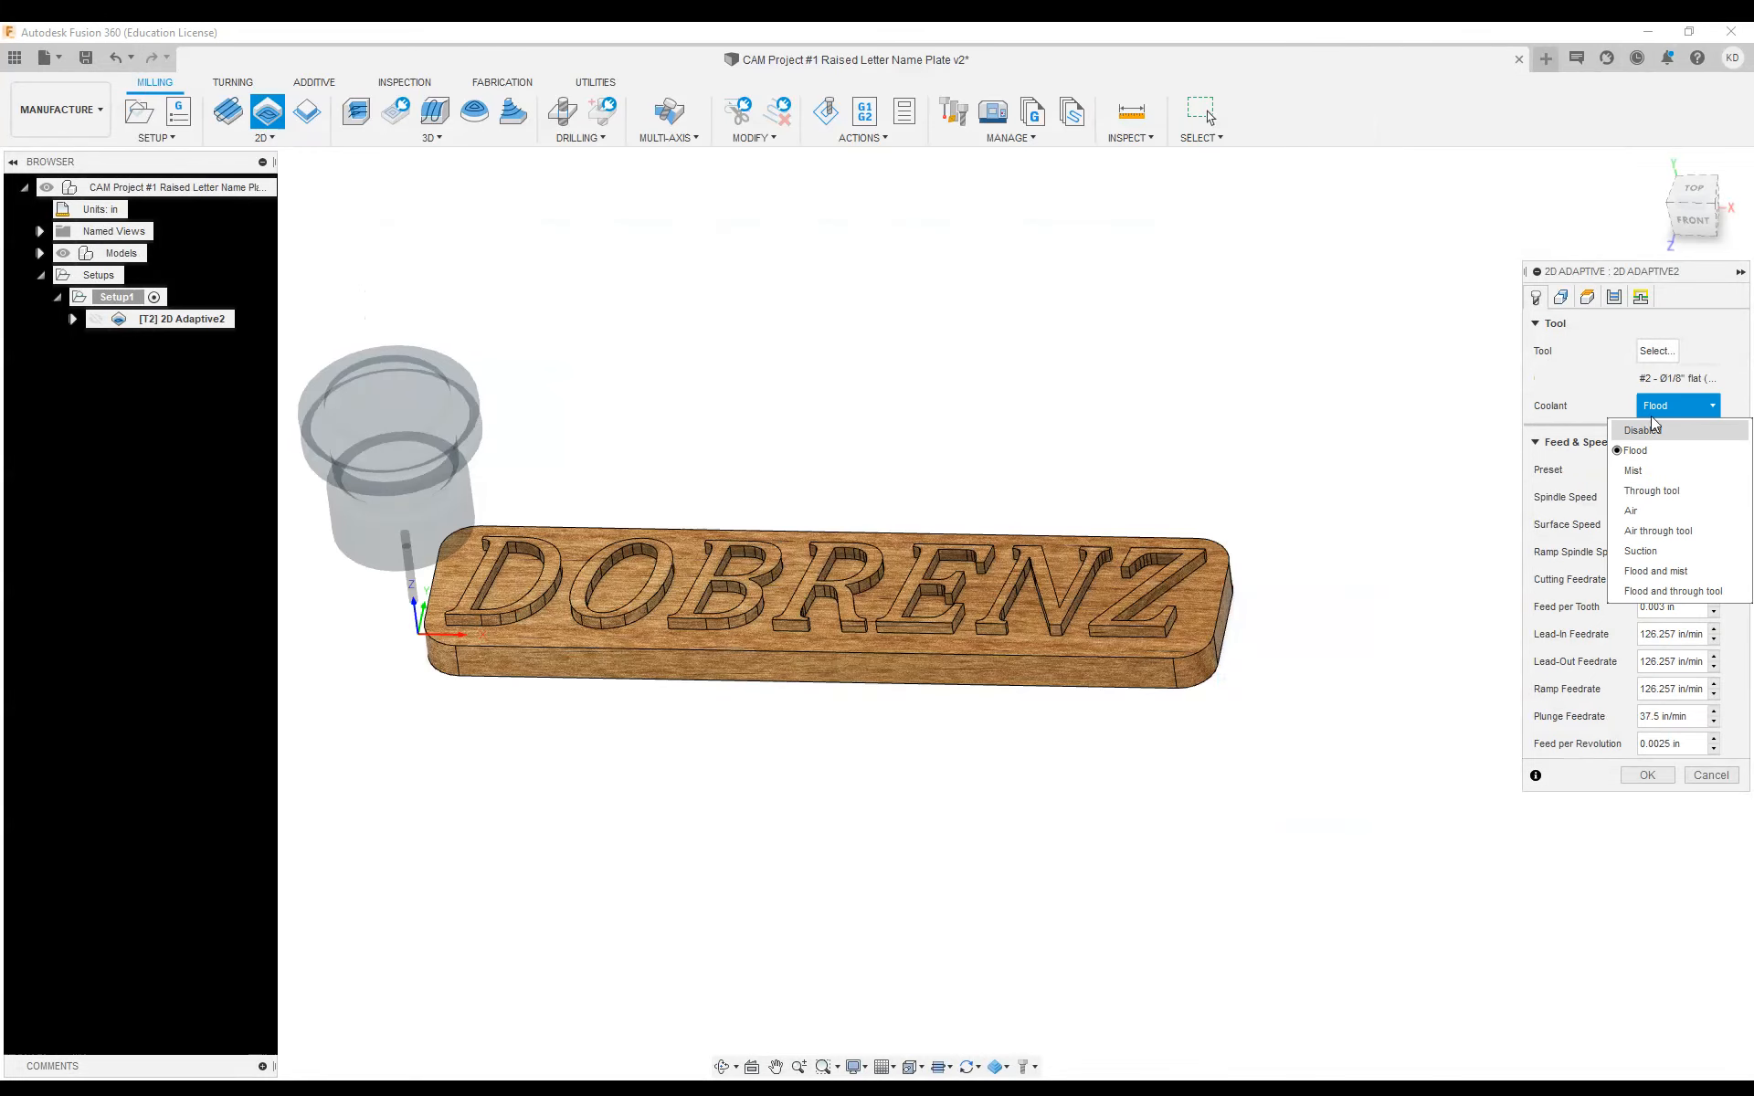
left_click(1648, 435)
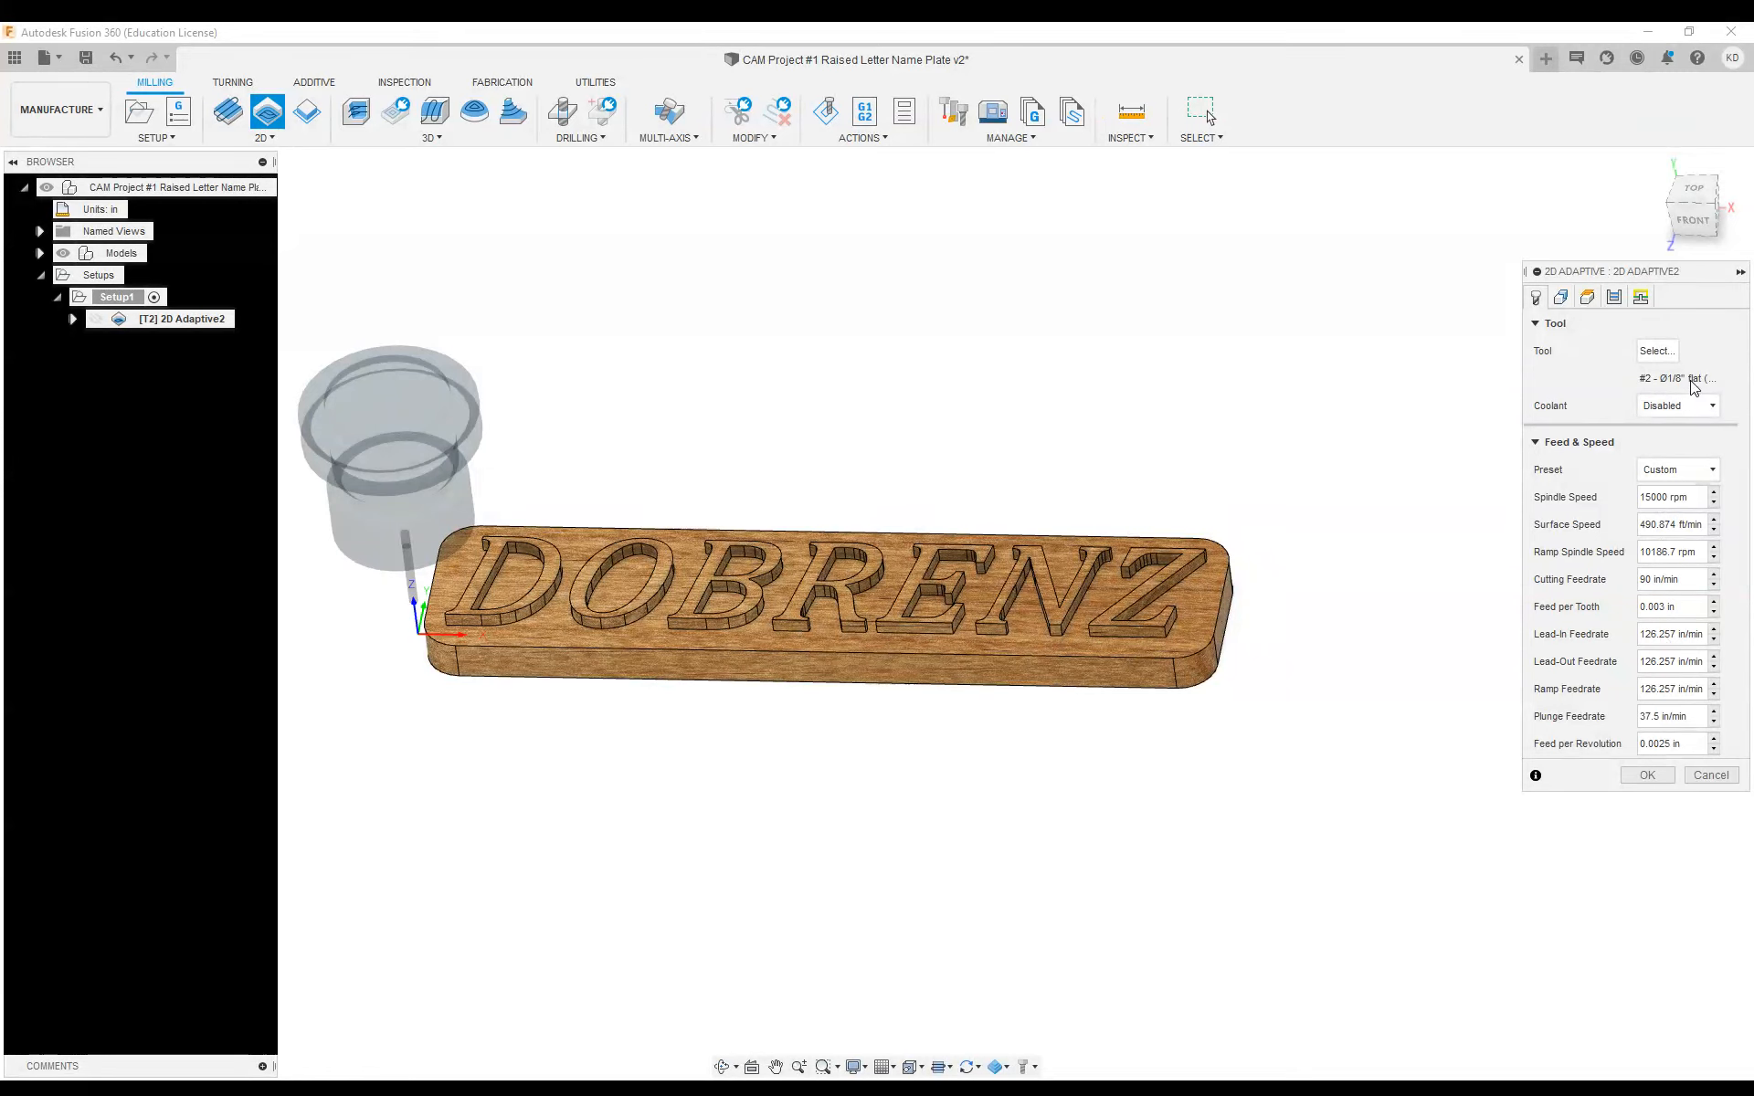
Select the recessed floor around the raised letters and the enclosed areas inside the letters as the pocket geometry
left_click(1560, 297)
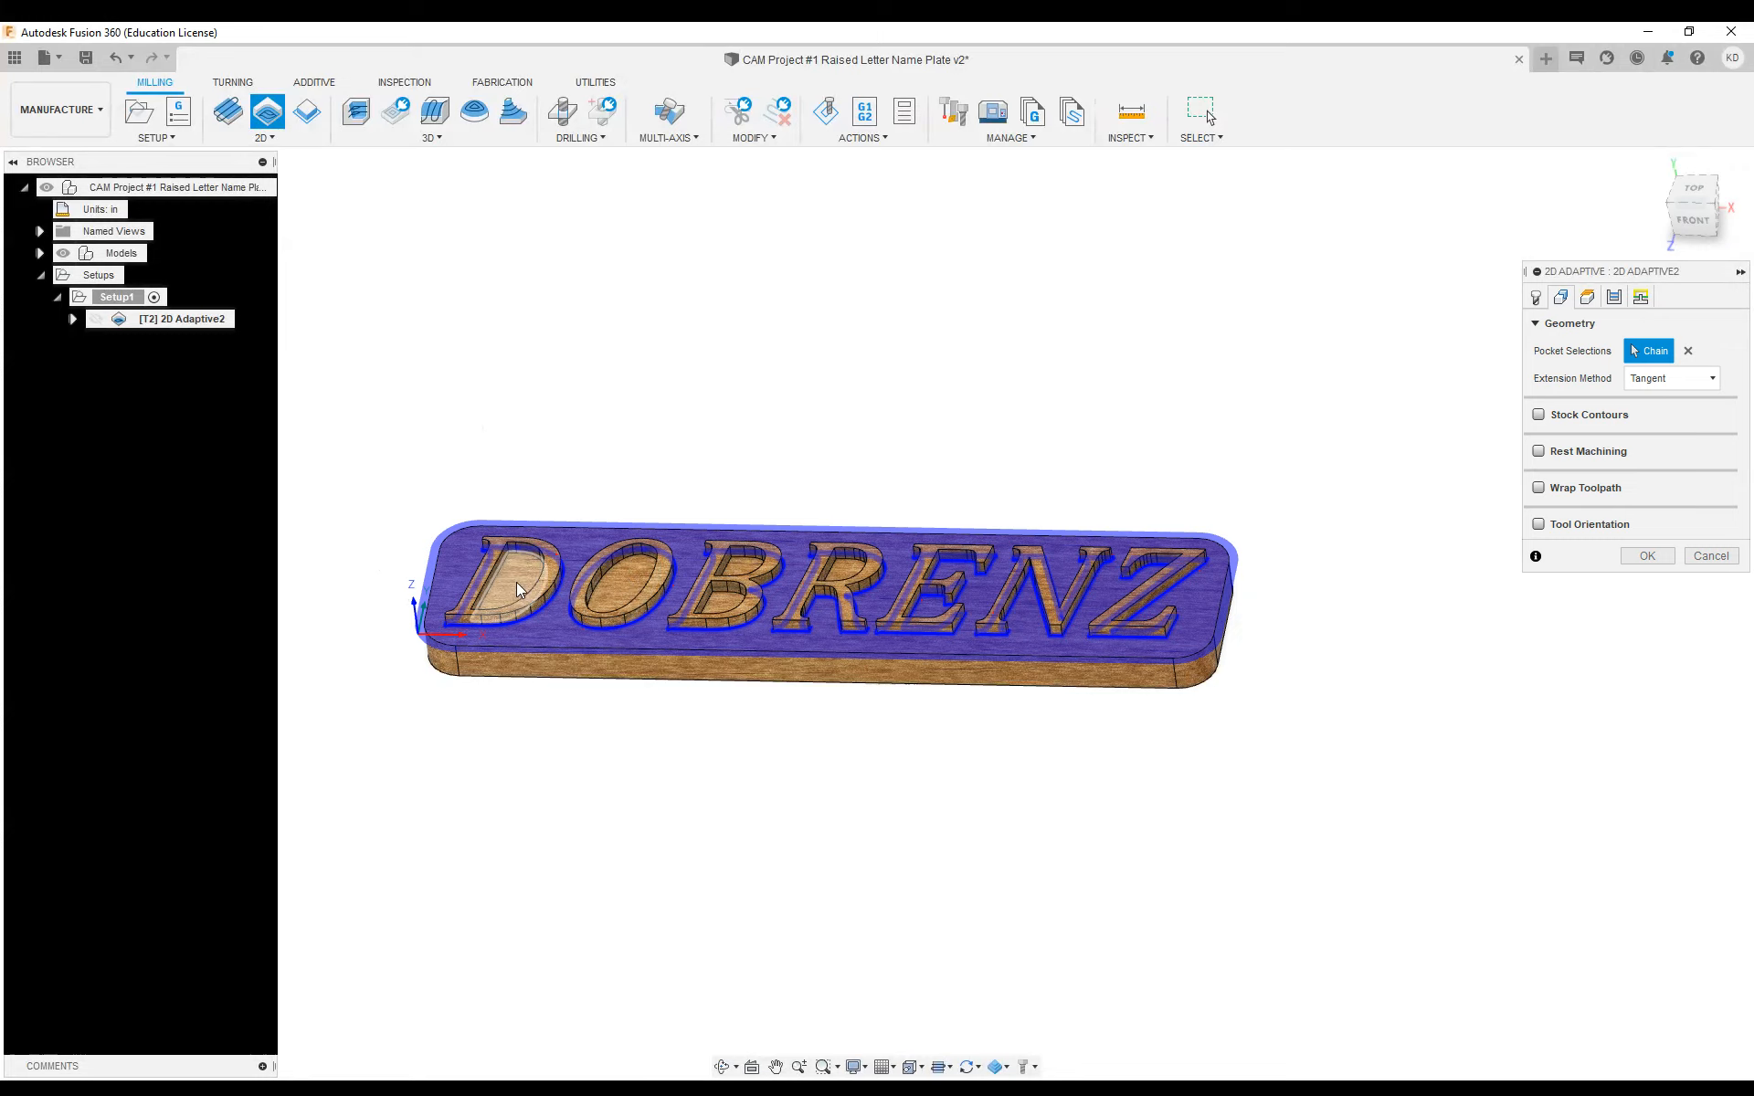
left_click(626, 582)
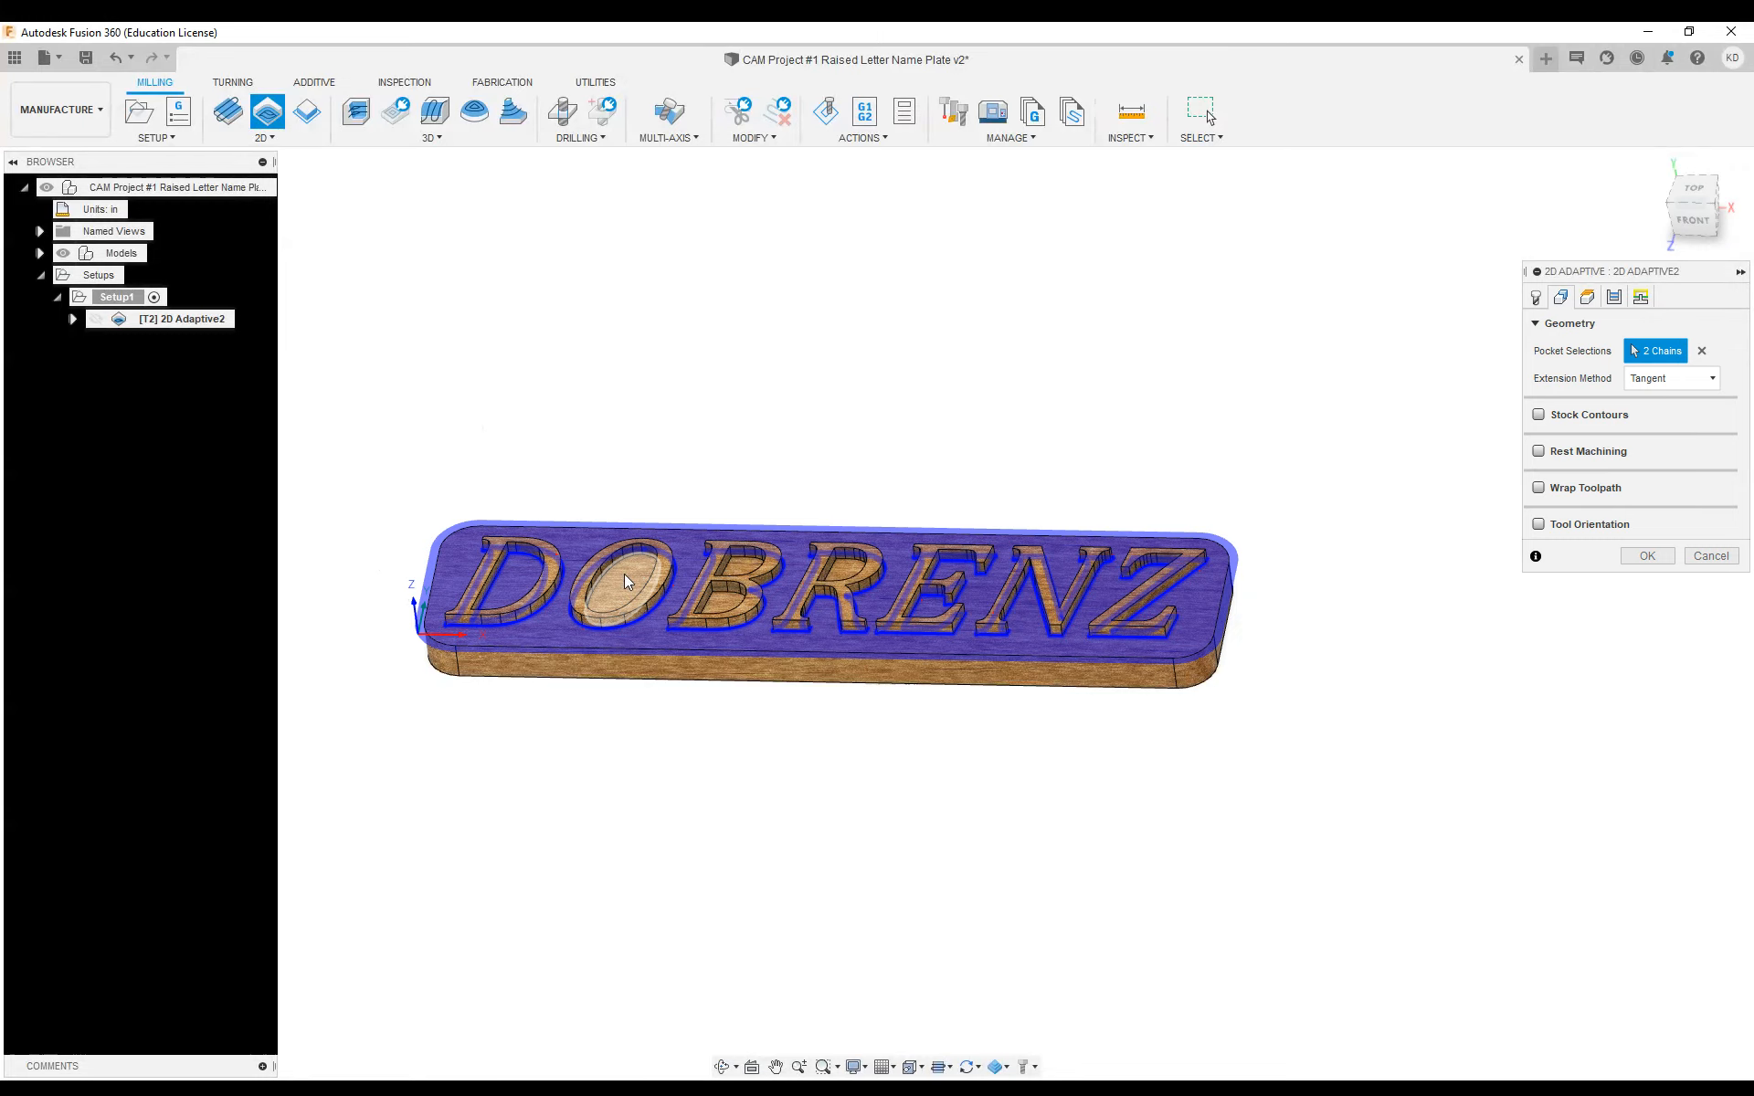
left_click(728, 605)
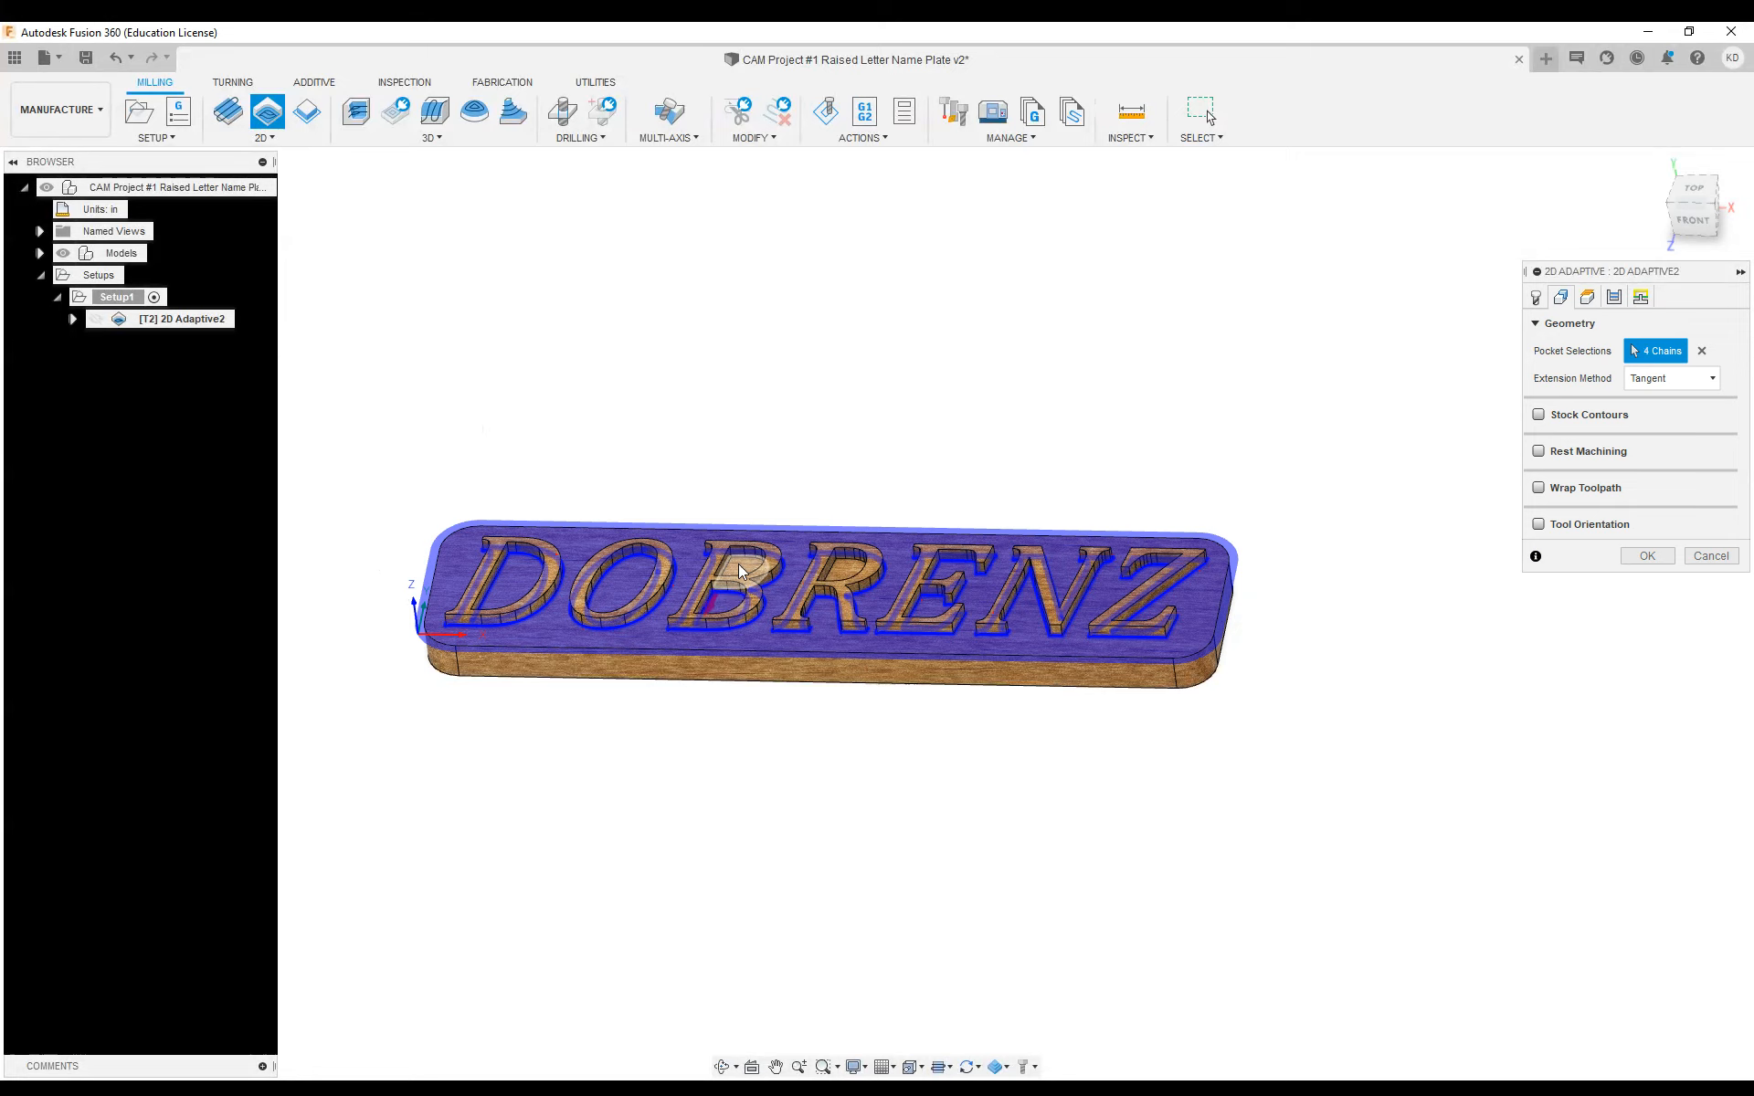
left_click(848, 577)
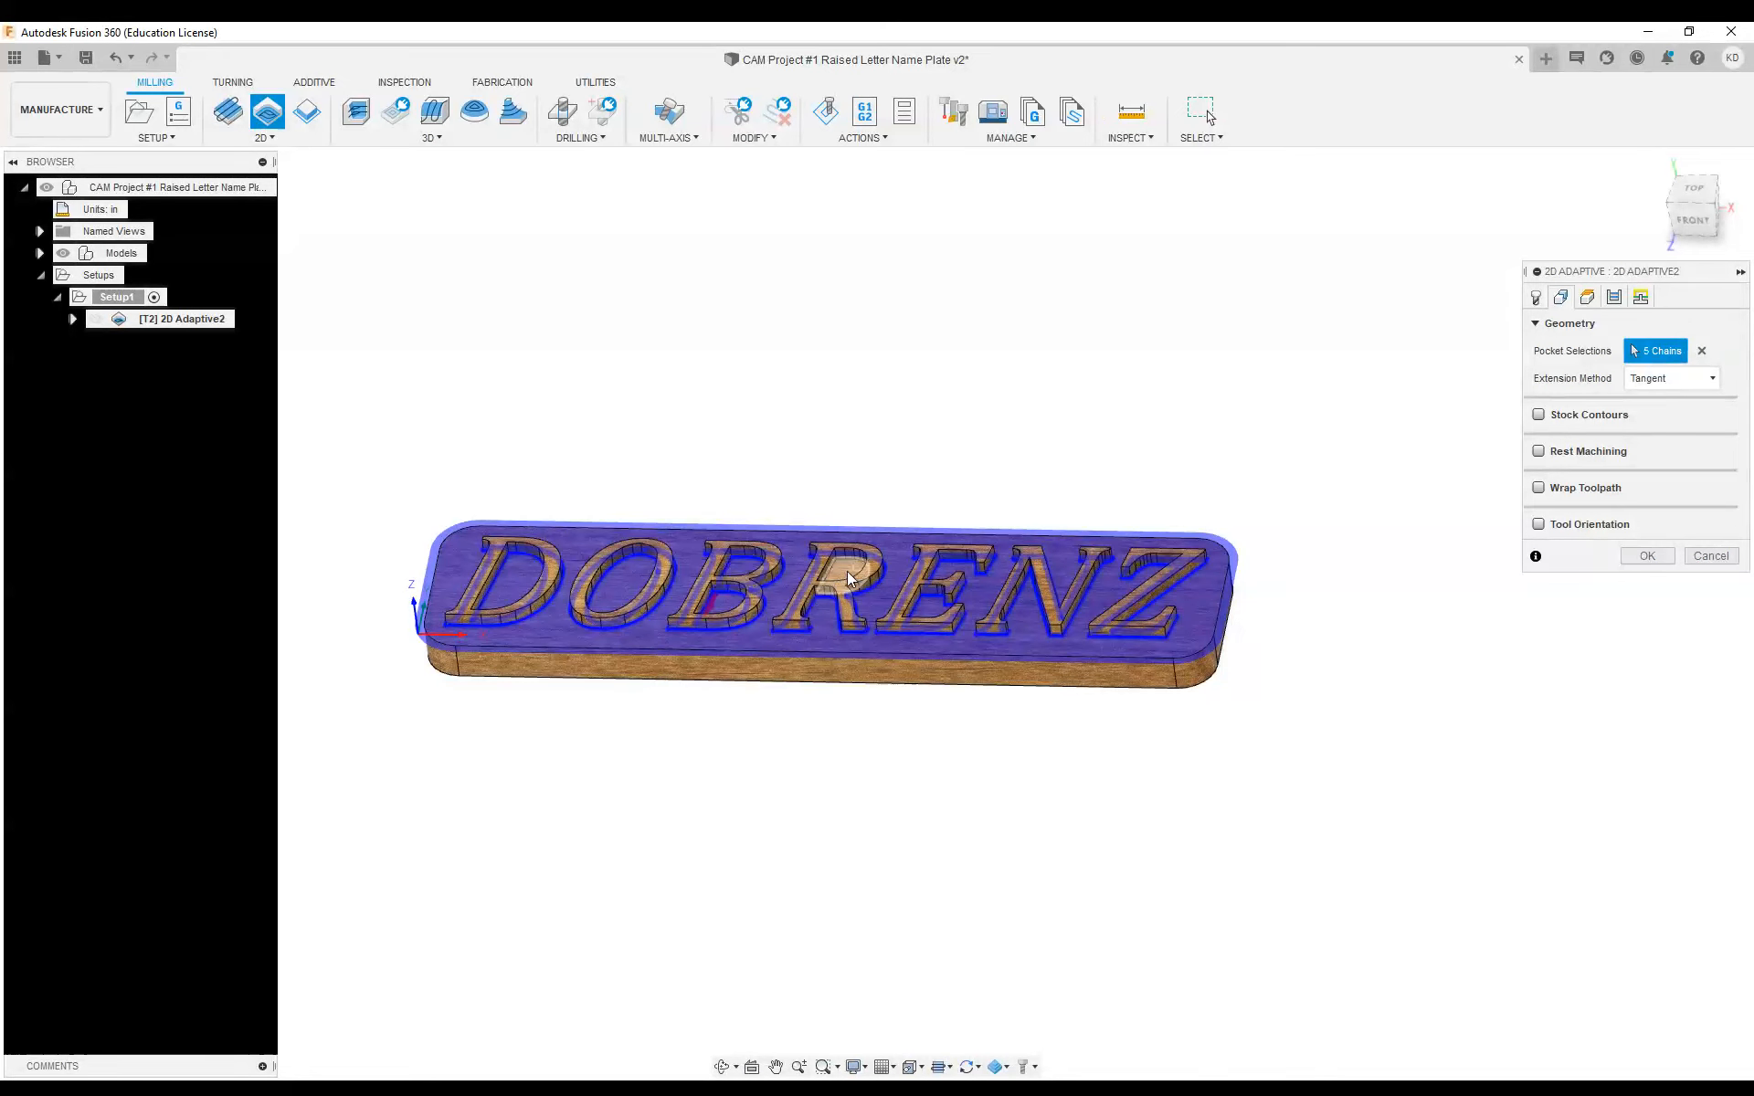
left_click(849, 578)
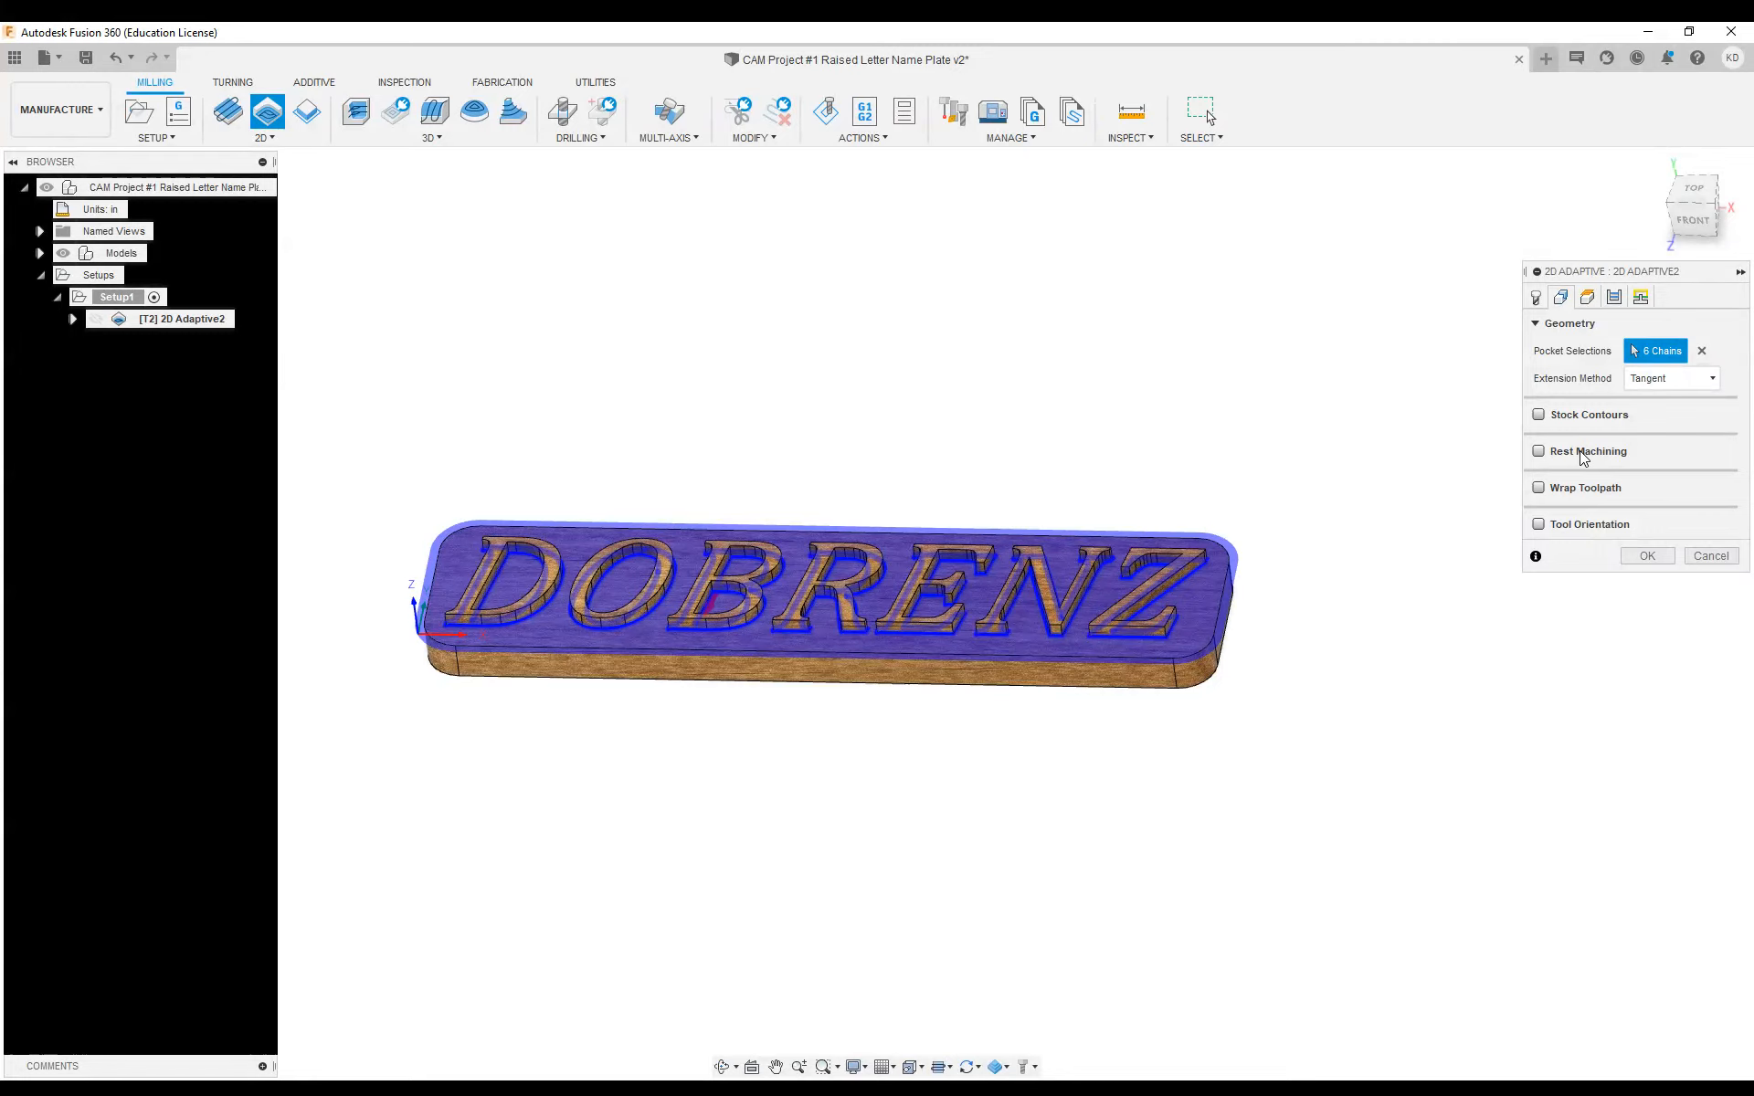
Set the bottom height from Selection, referencing the recessed floor face around the raised letters
left_click(1591, 297)
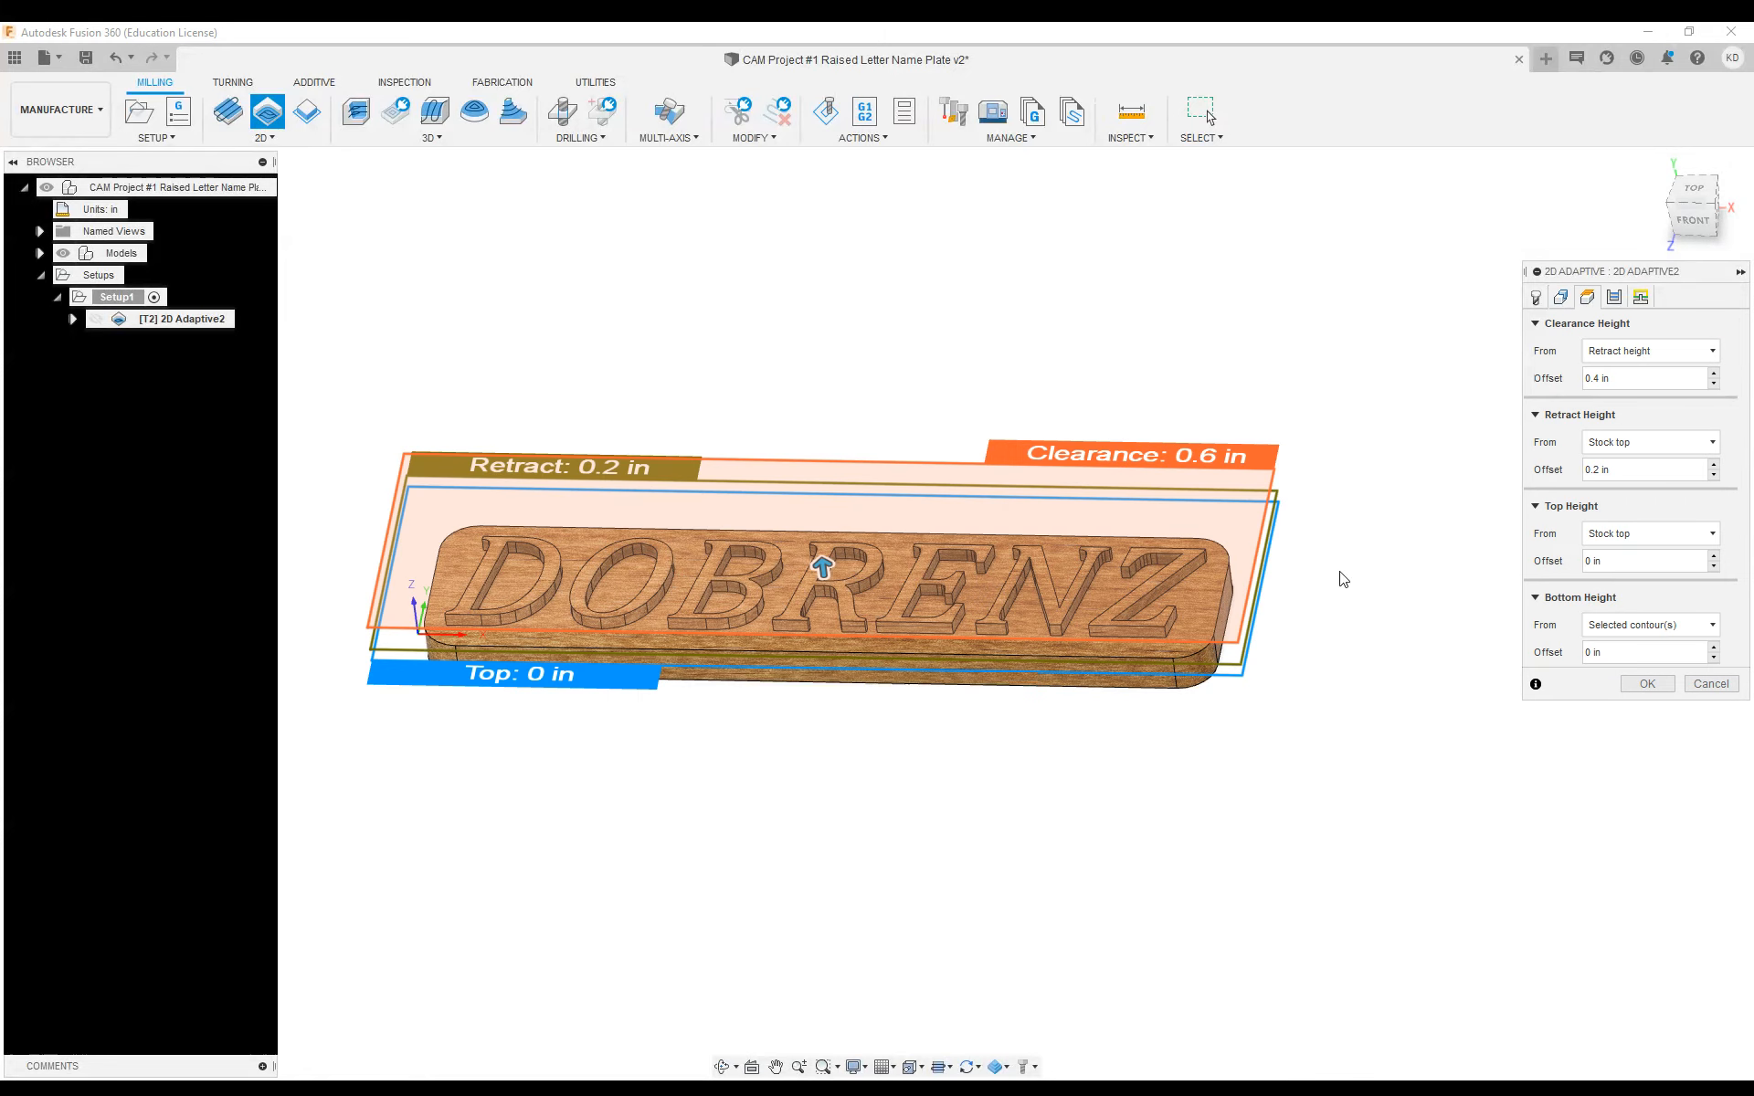
mouse_move(976, 759)
middle_mouse_down("shift")
mouse_move(994, 648)
mouse_move(1016, 720)
mouse_move(1014, 649)
mouse_move(985, 749)
mouse_move(986, 782)
mouse_move(1014, 803)
mouse_move(1004, 772)
middle_mouse_up("shift")
left_click_drag(1005, 770, 1034, 668)
middle_click_drag(1035, 669, 858, 665, "shift")
scroll(785, 595, "up", 3)
middle_click_drag(782, 592, 964, 679, "shift")
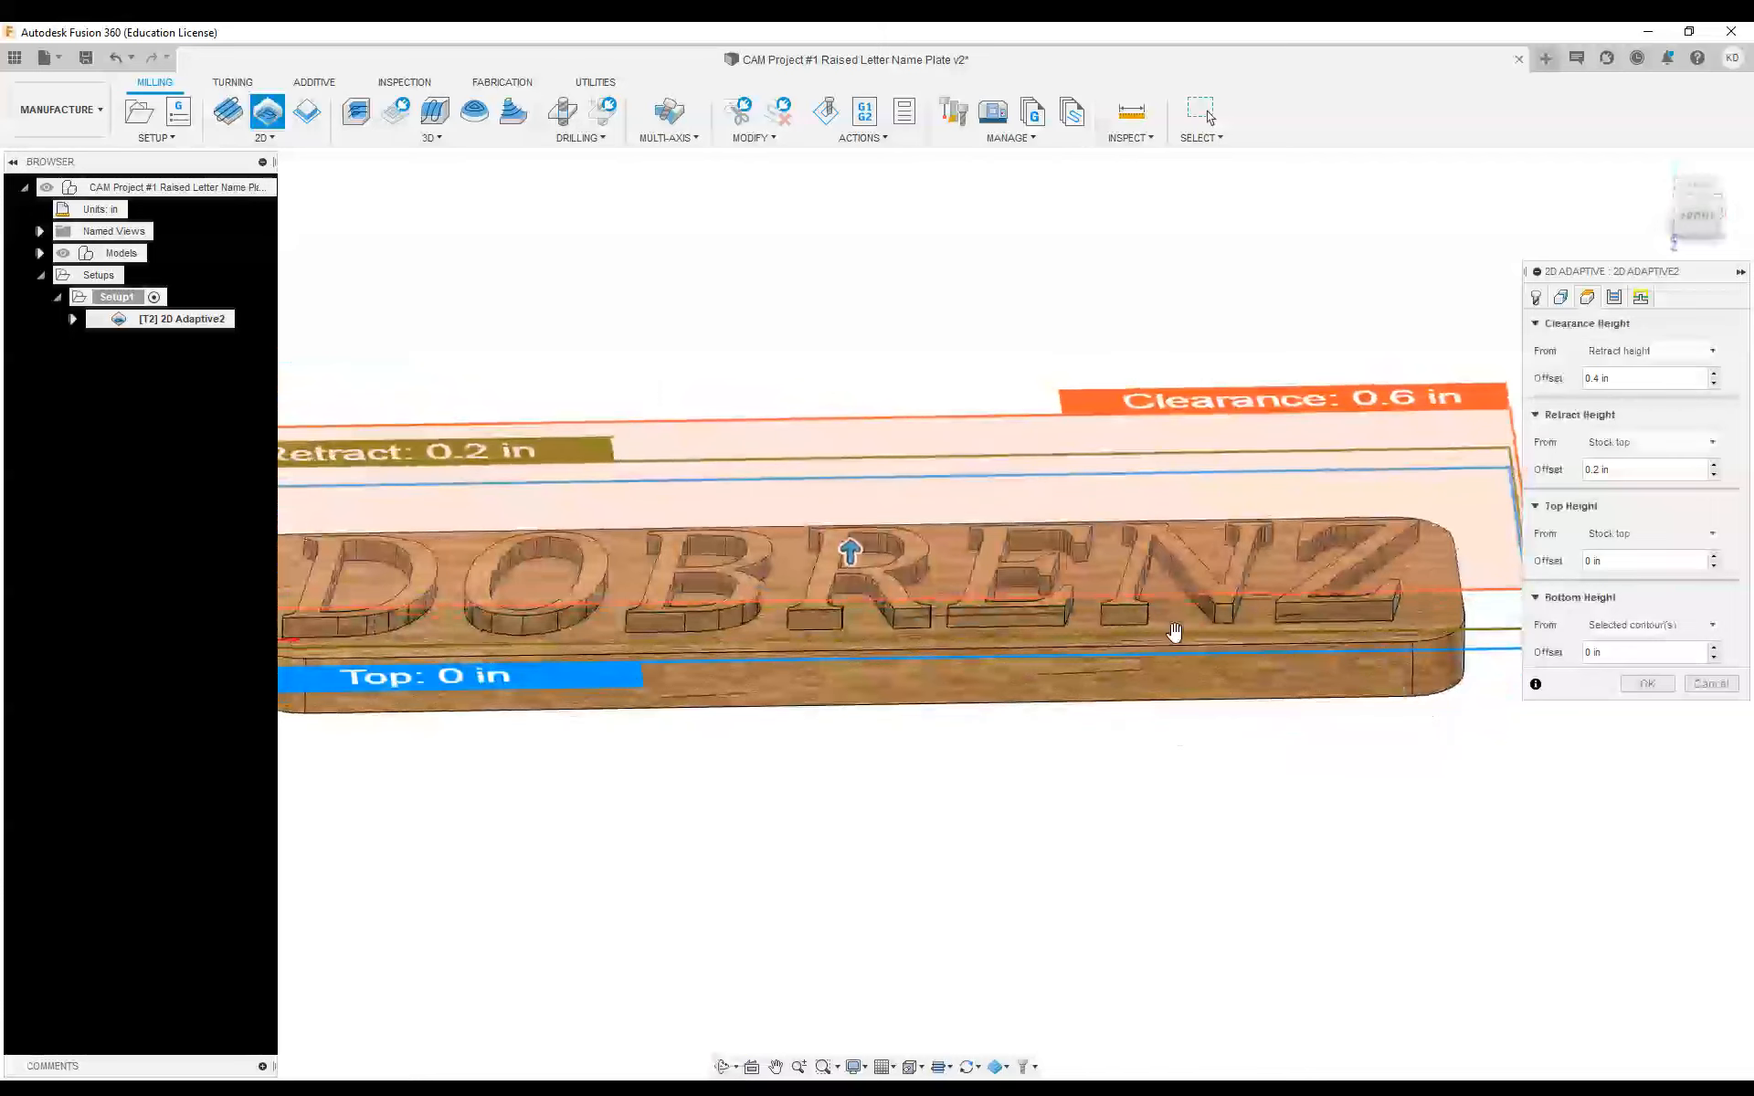
left_click(1612, 624)
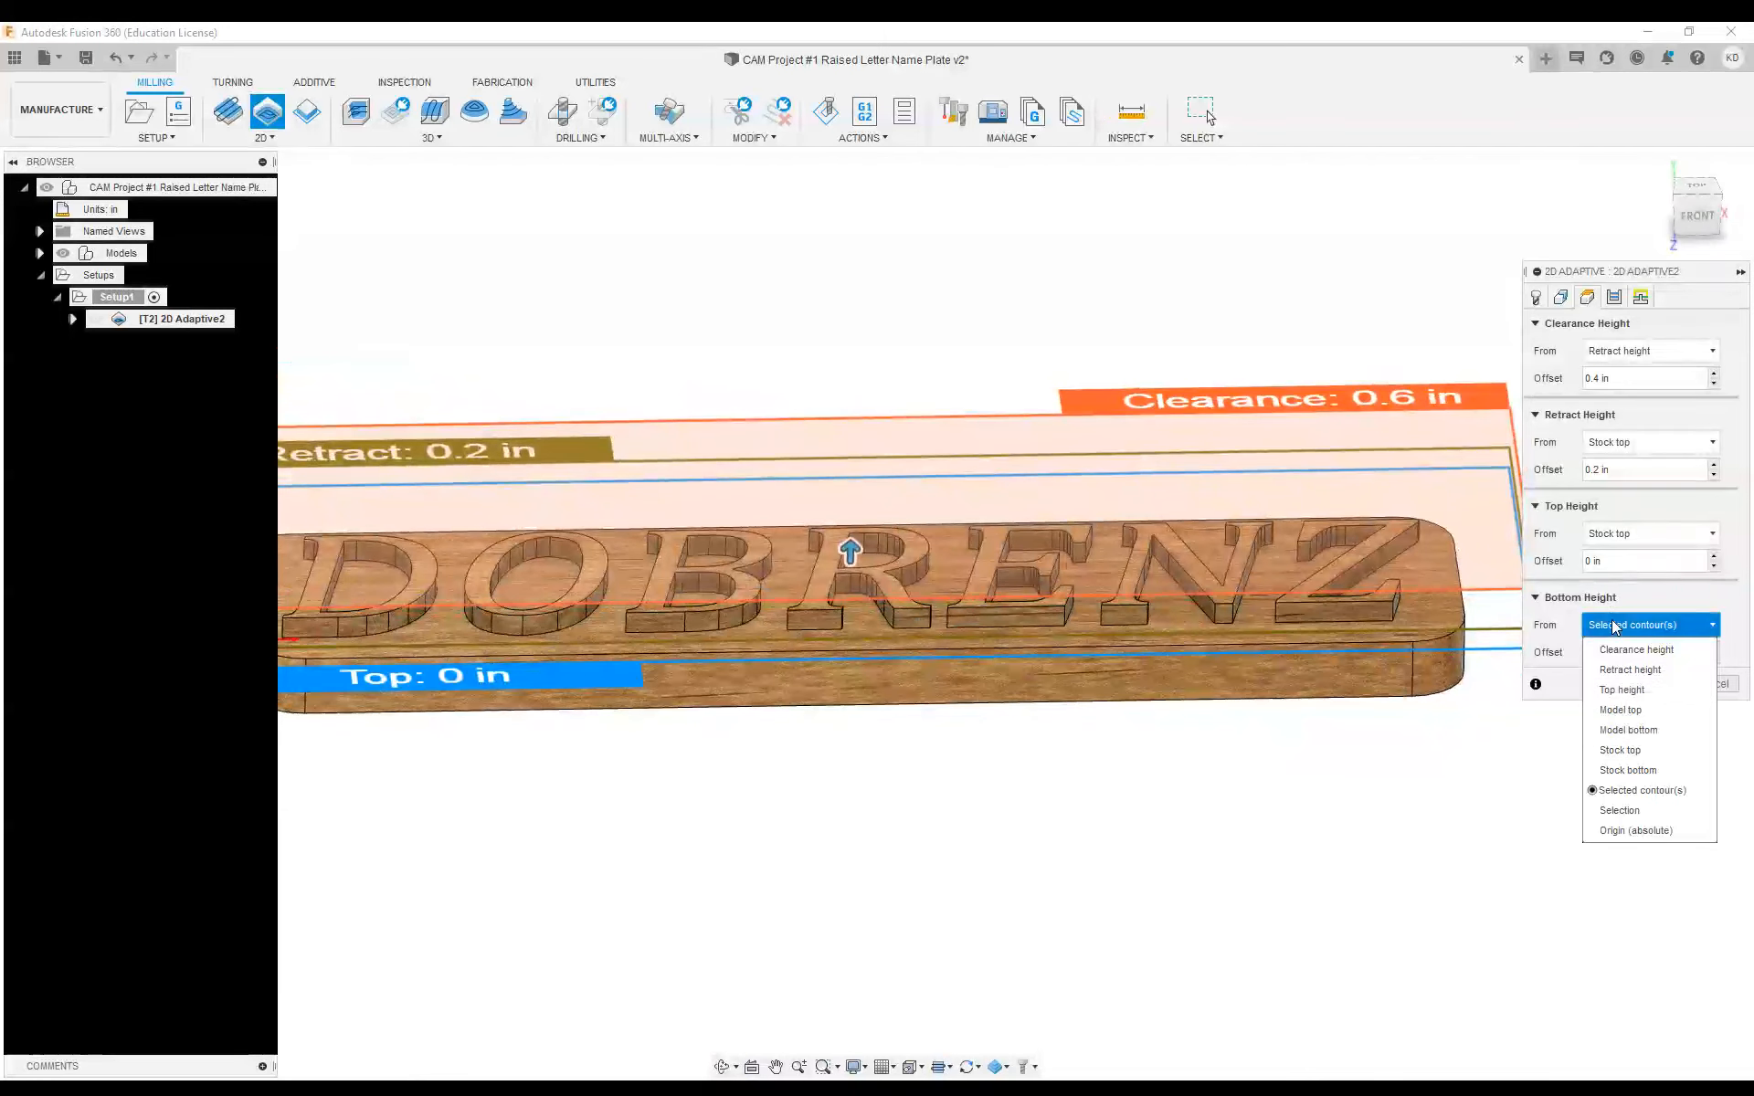
left_click(1613, 816)
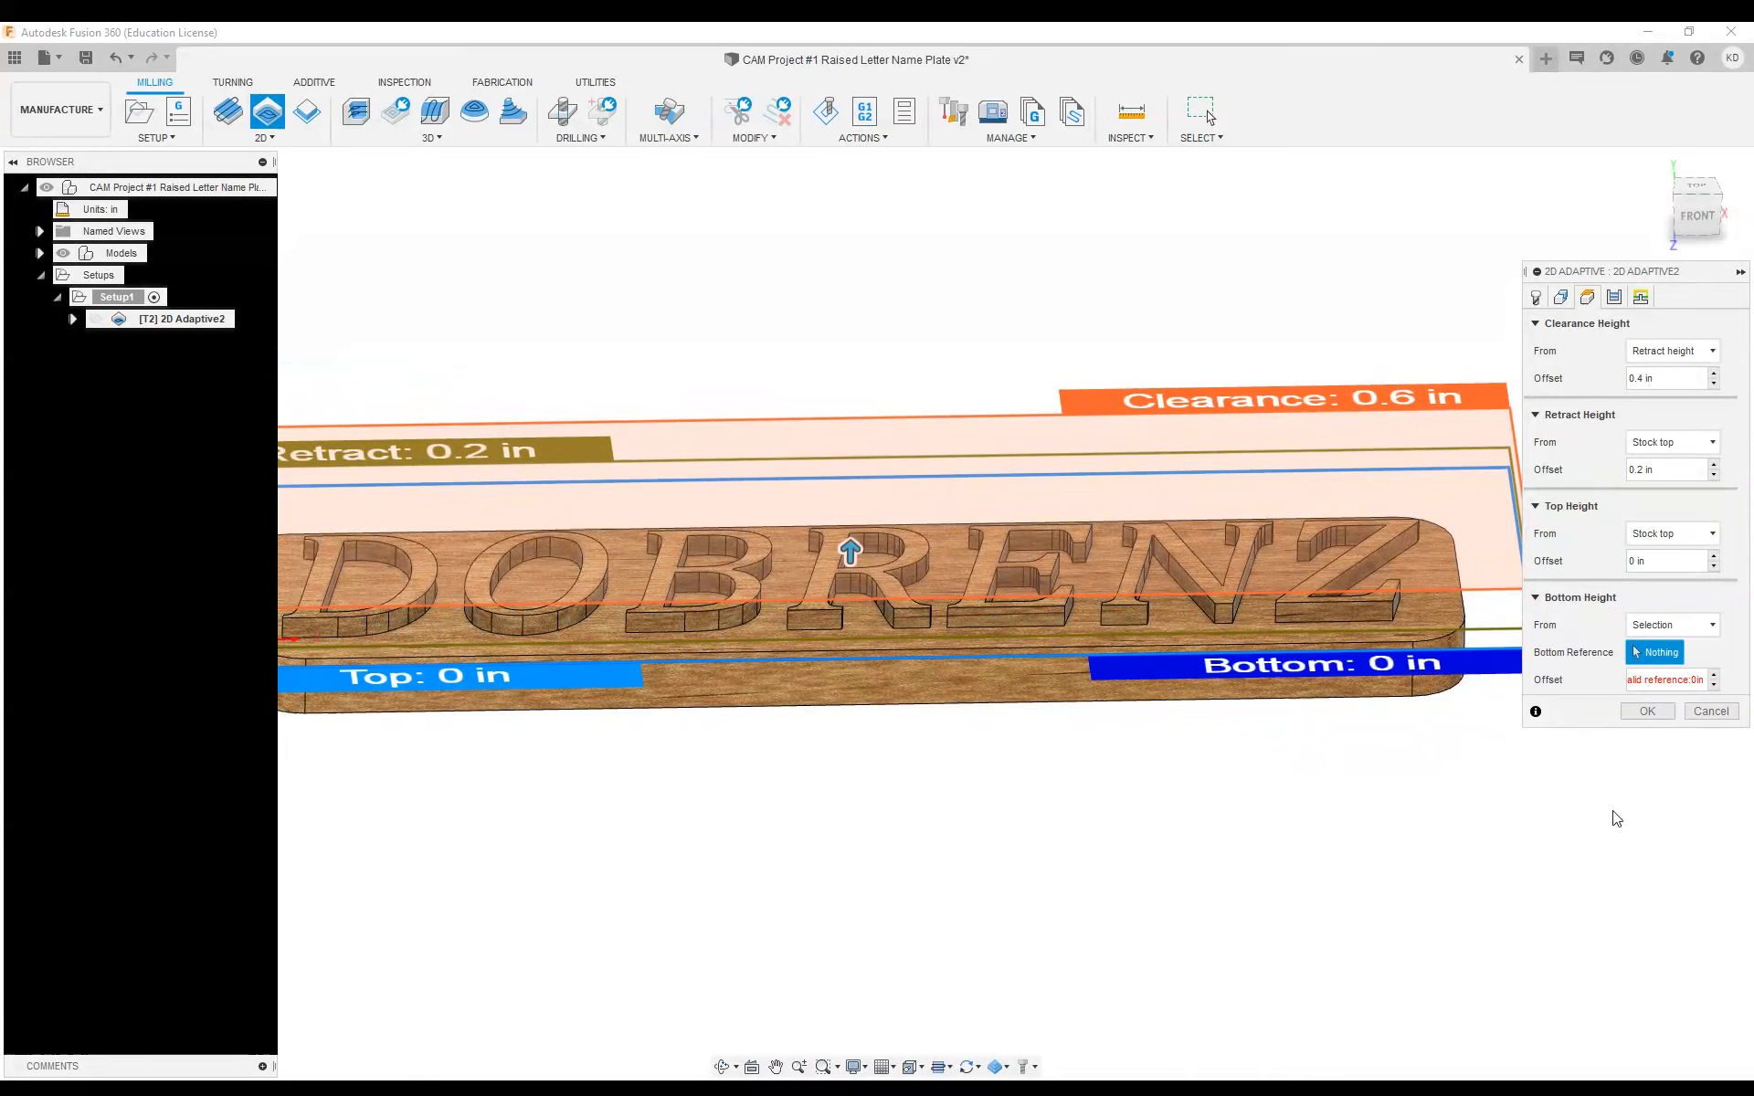
mouse_move(599, 667)
middle_mouse_down("shift")
mouse_move(589, 638)
mouse_move(610, 594)
mouse_move(607, 653)
middle_mouse_up("shift")
scroll(607, 653, "up", 4)
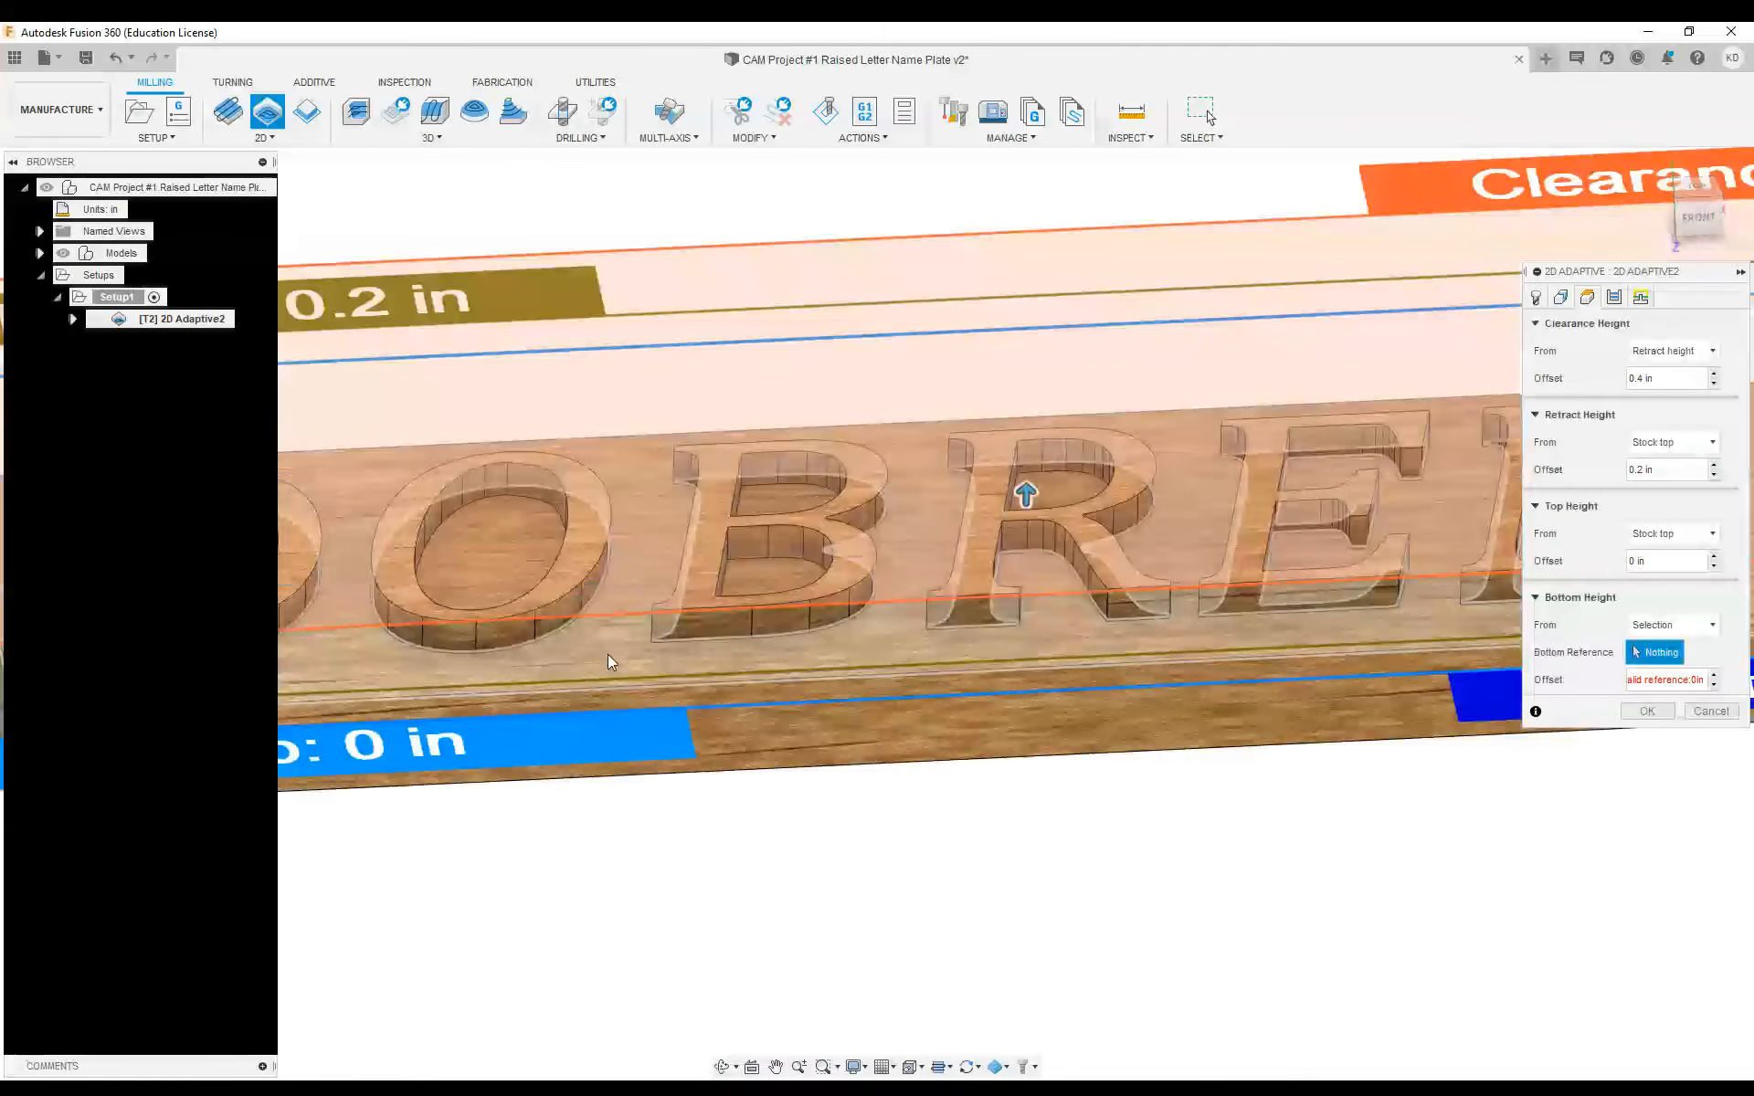
left_click(589, 650)
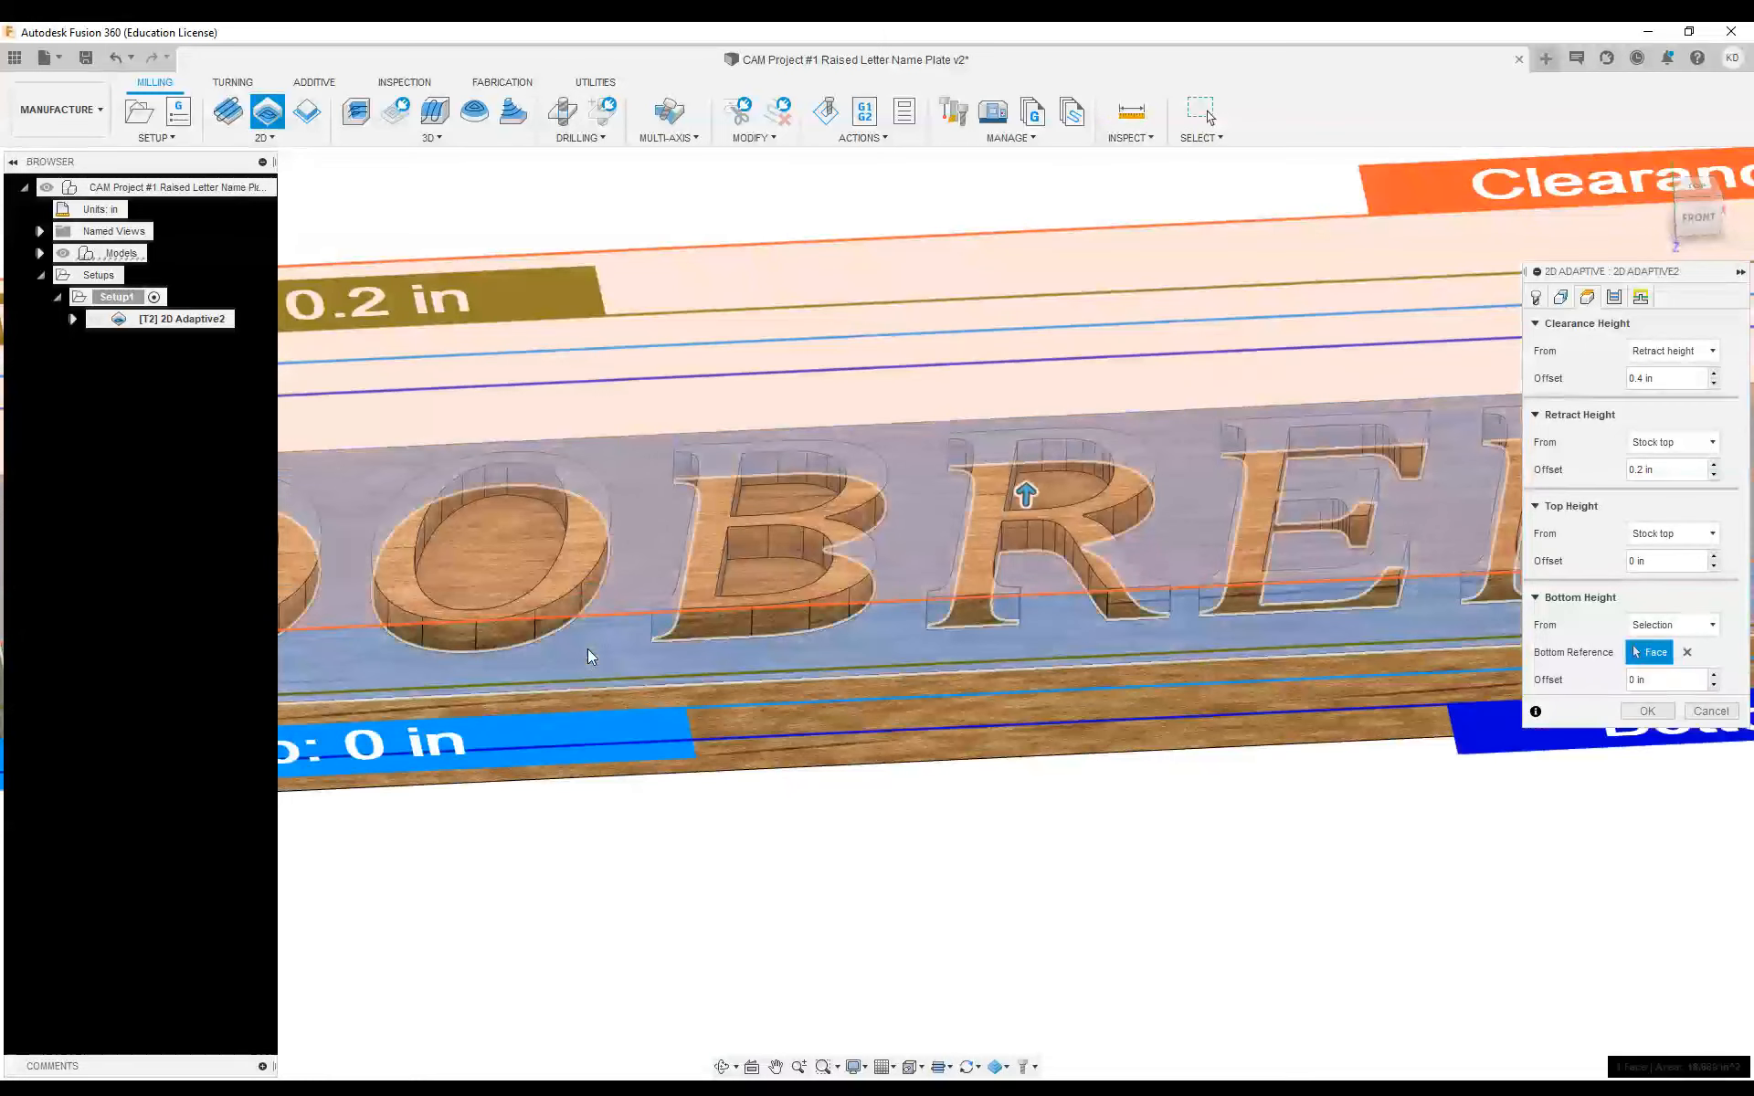
scroll(650, 631, "down", 4)
middle_click_drag(857, 599, 765, 592)
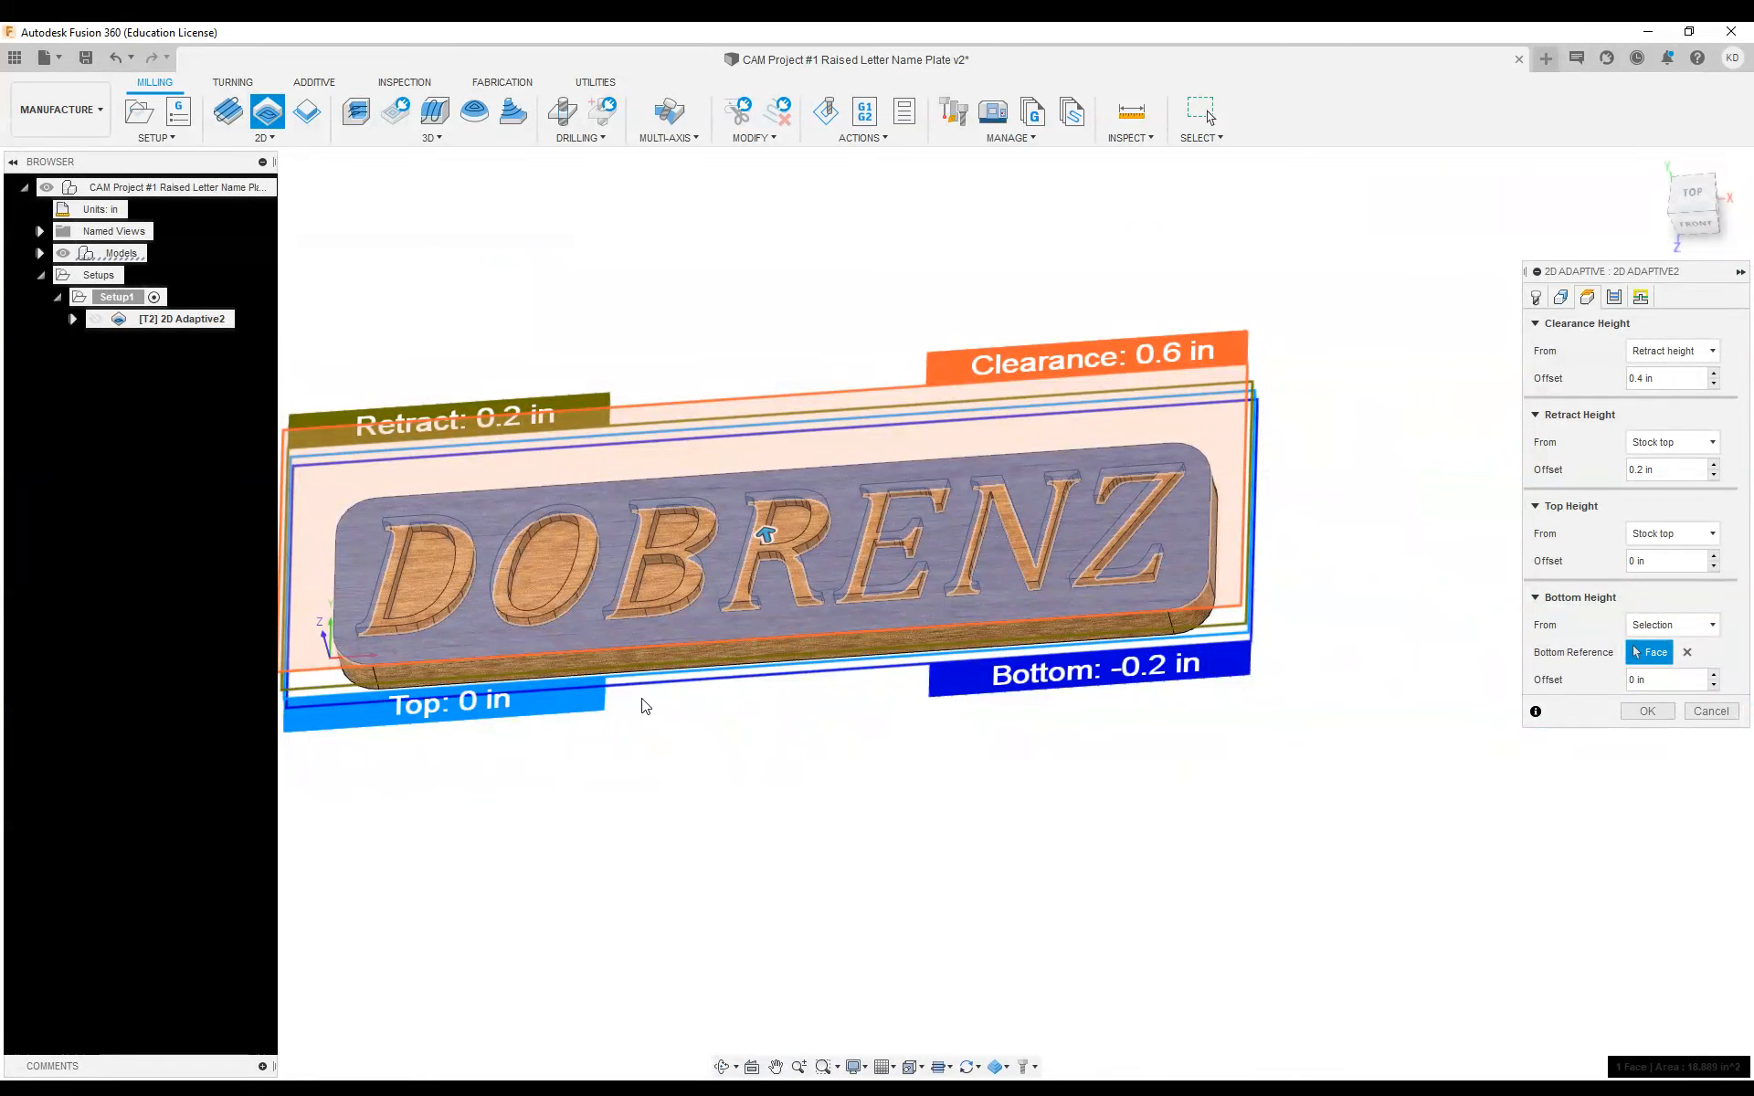
middle_click_drag(644, 705, 646, 662, "shift")
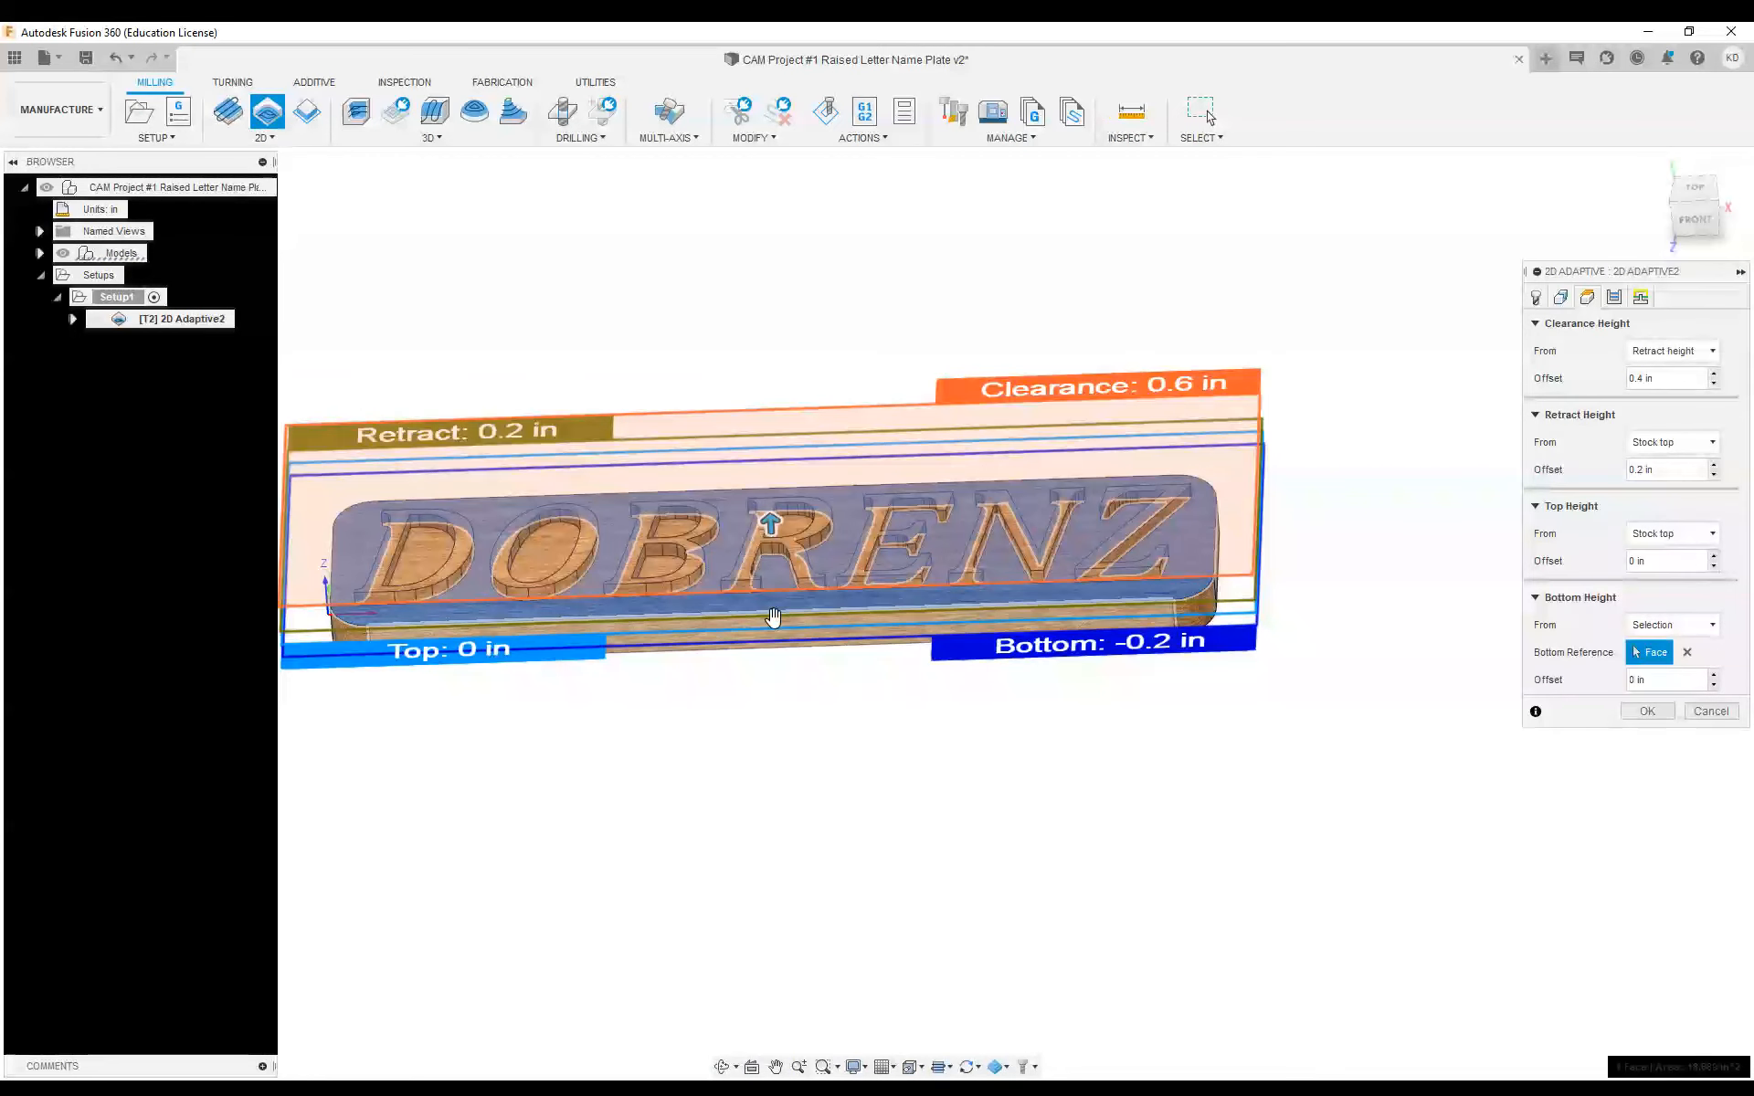
mouse_move(772, 619)
middle_mouse_down("shift")
mouse_move(781, 548)
mouse_move(778, 618)
middle_mouse_up("shift")
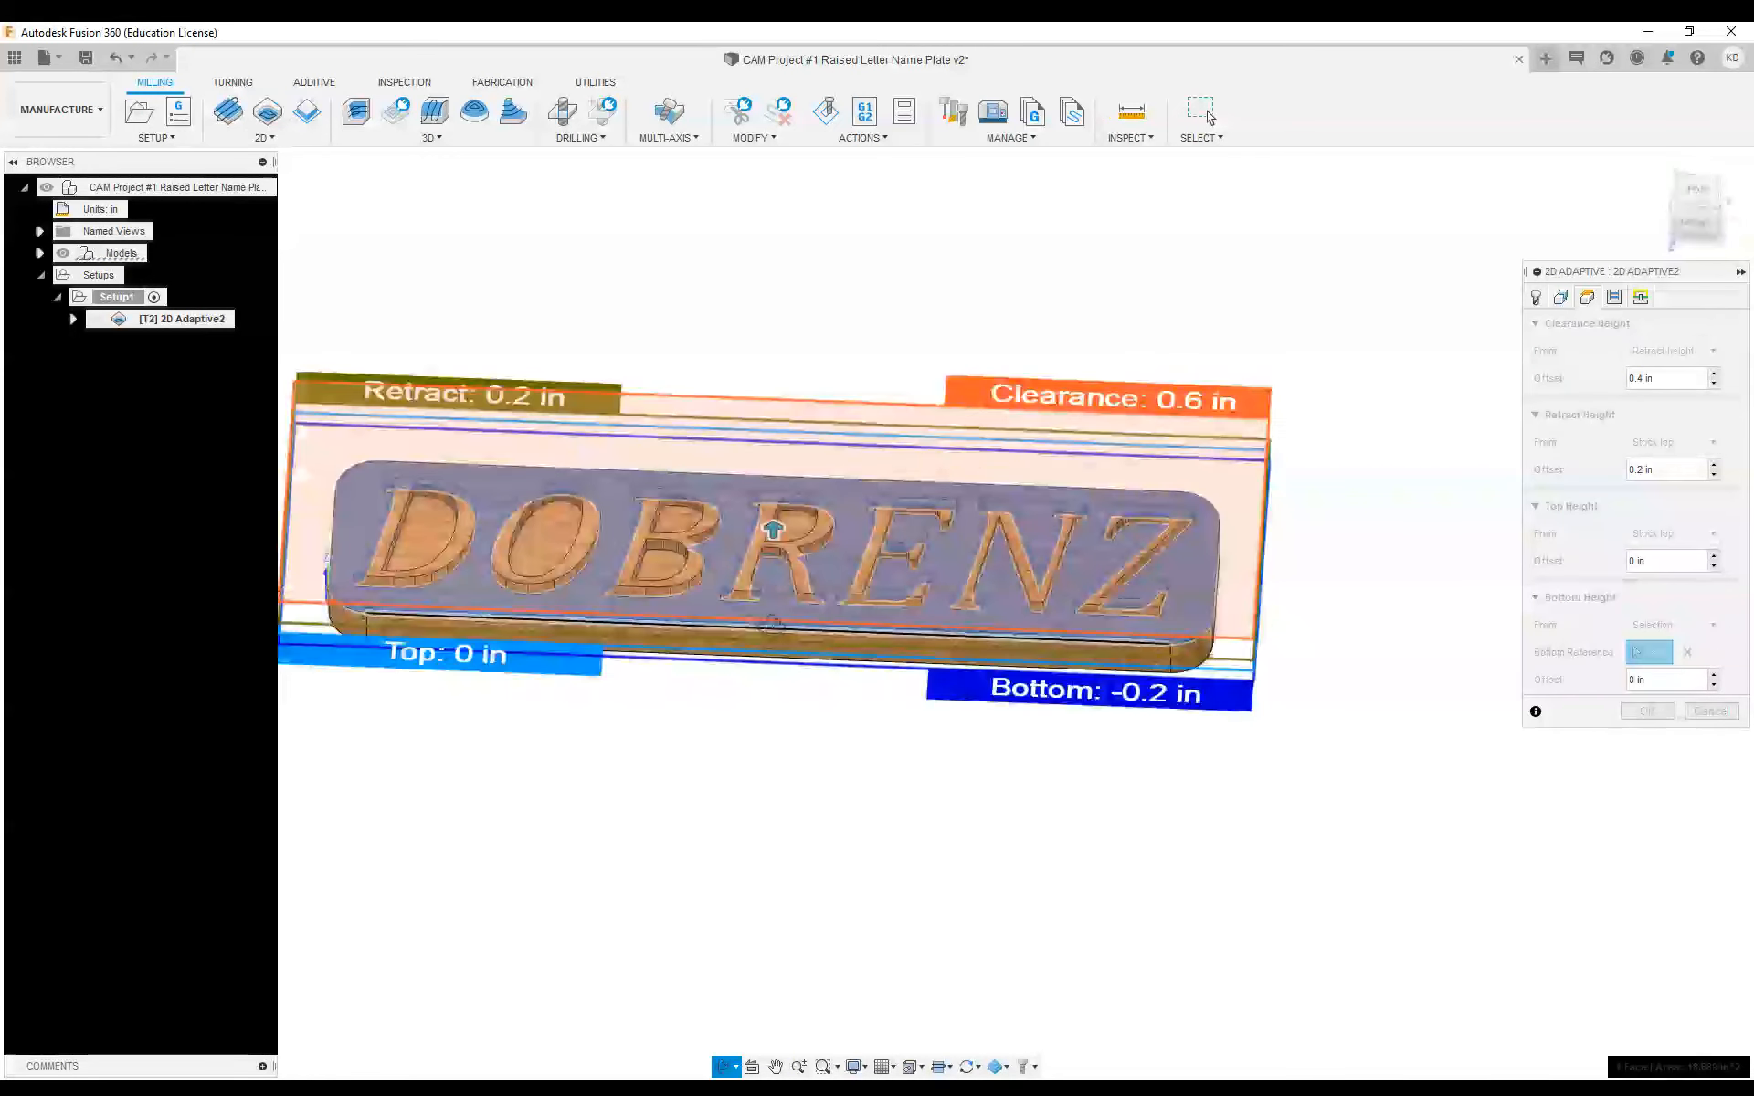
Set the optimal load and minimum cutting radius to .062 in and turn off Stock to Leave for the passes
left_click(1613, 297)
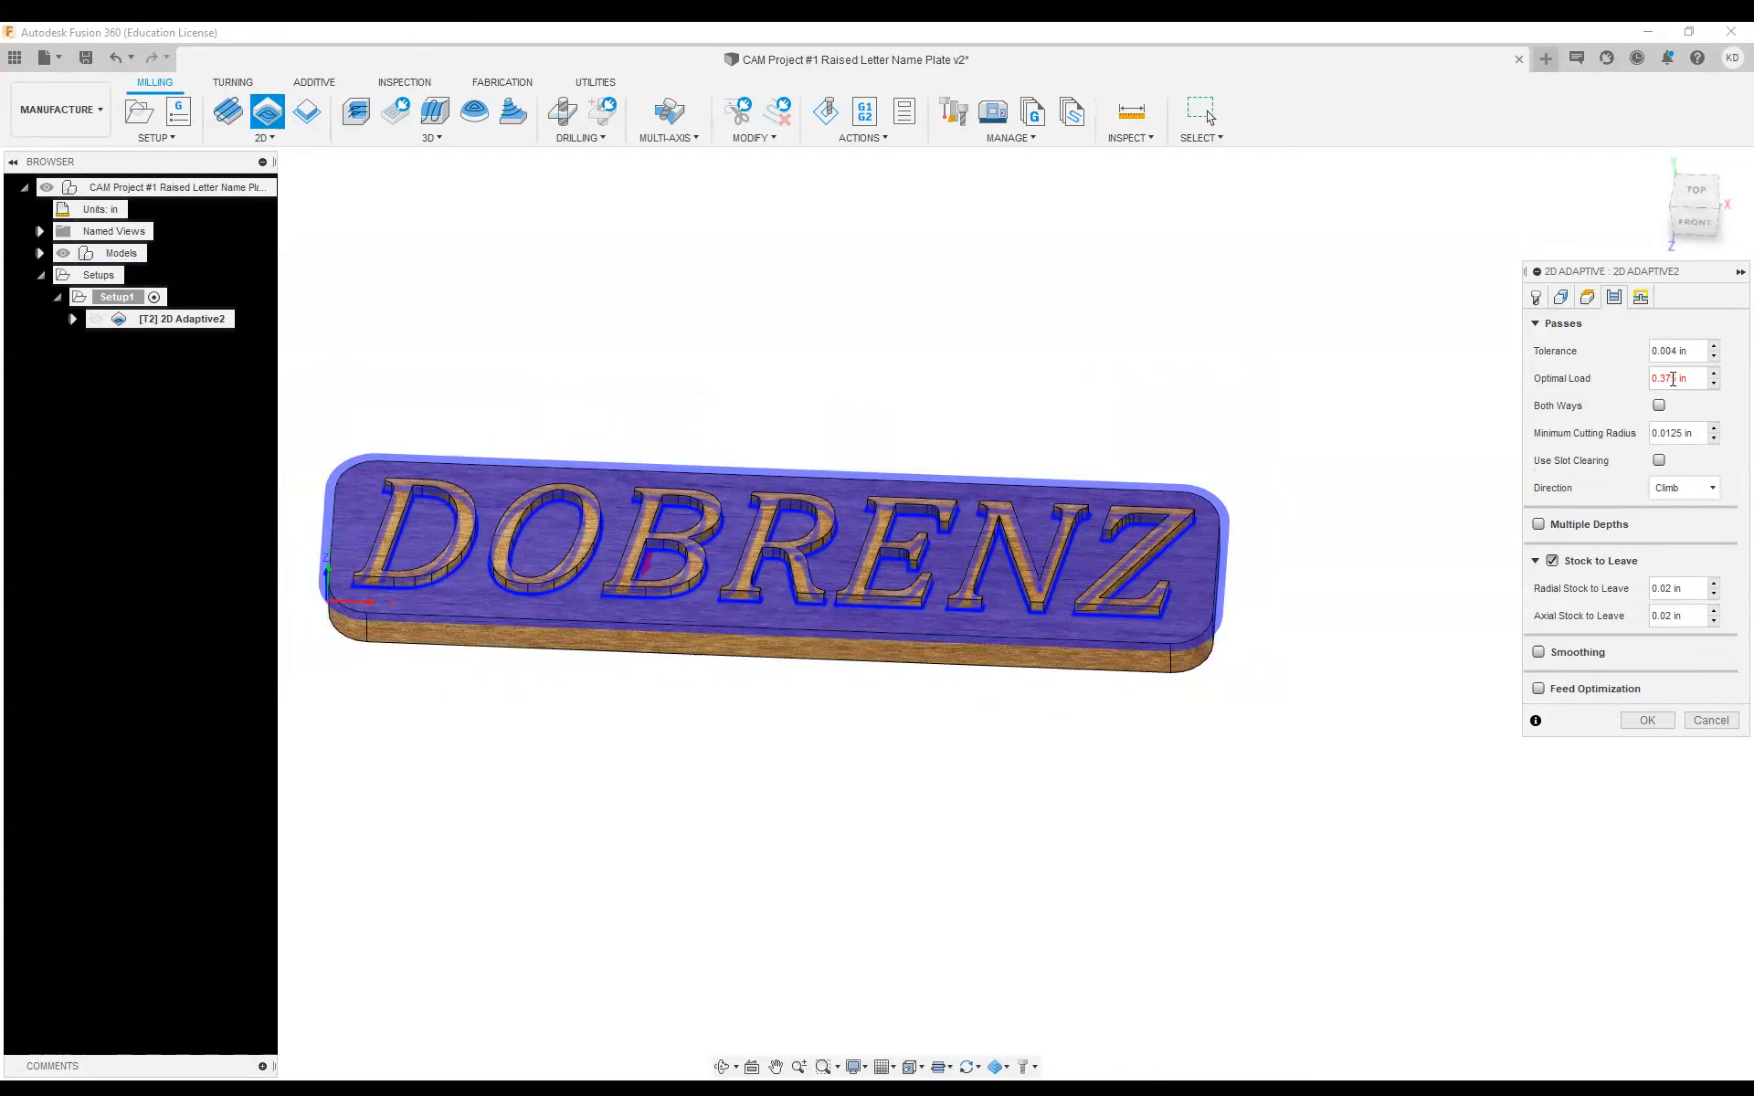
left_click_drag(1688, 379, 1643, 382)
type(".6")
type("2")
left_click(1655, 379)
type("0")
left_click(1700, 435)
type(".06")
left_click(1552, 561)
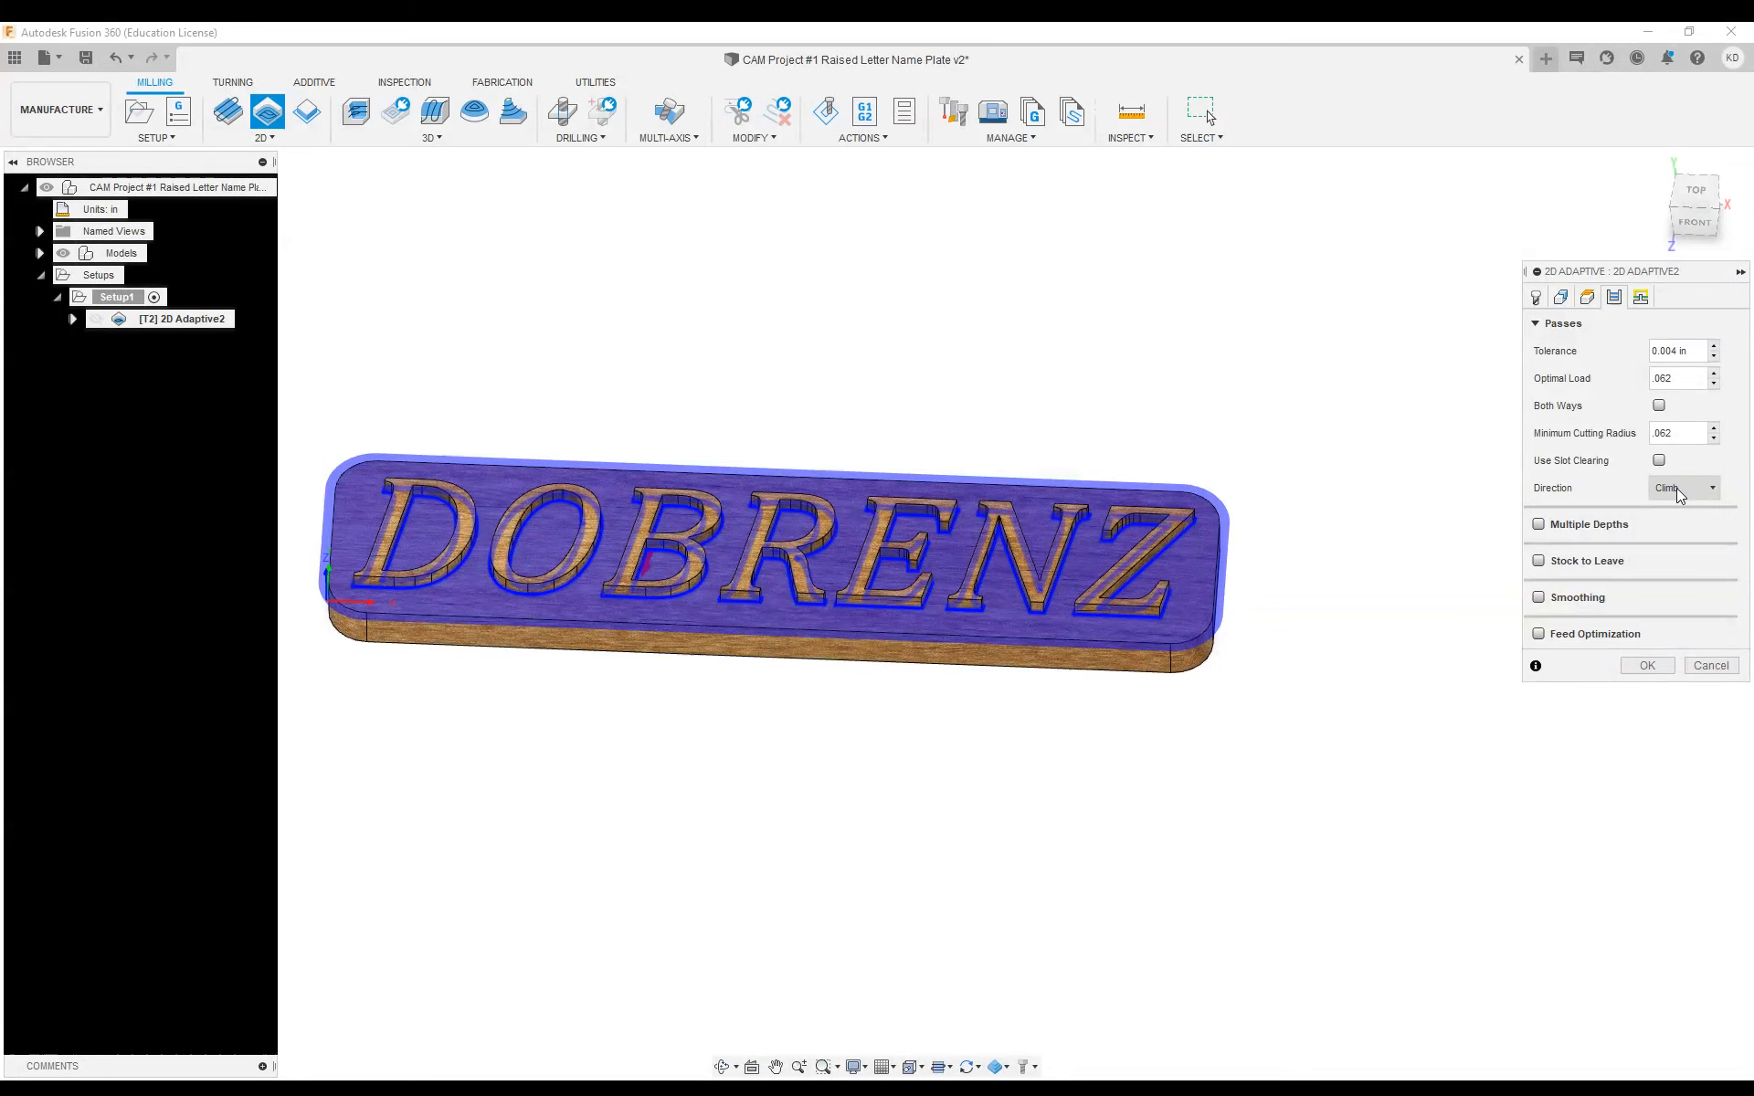
Keep Helix as the ramp type in the linking settings and generate the 2D adaptive toolpath
left_click(1644, 300)
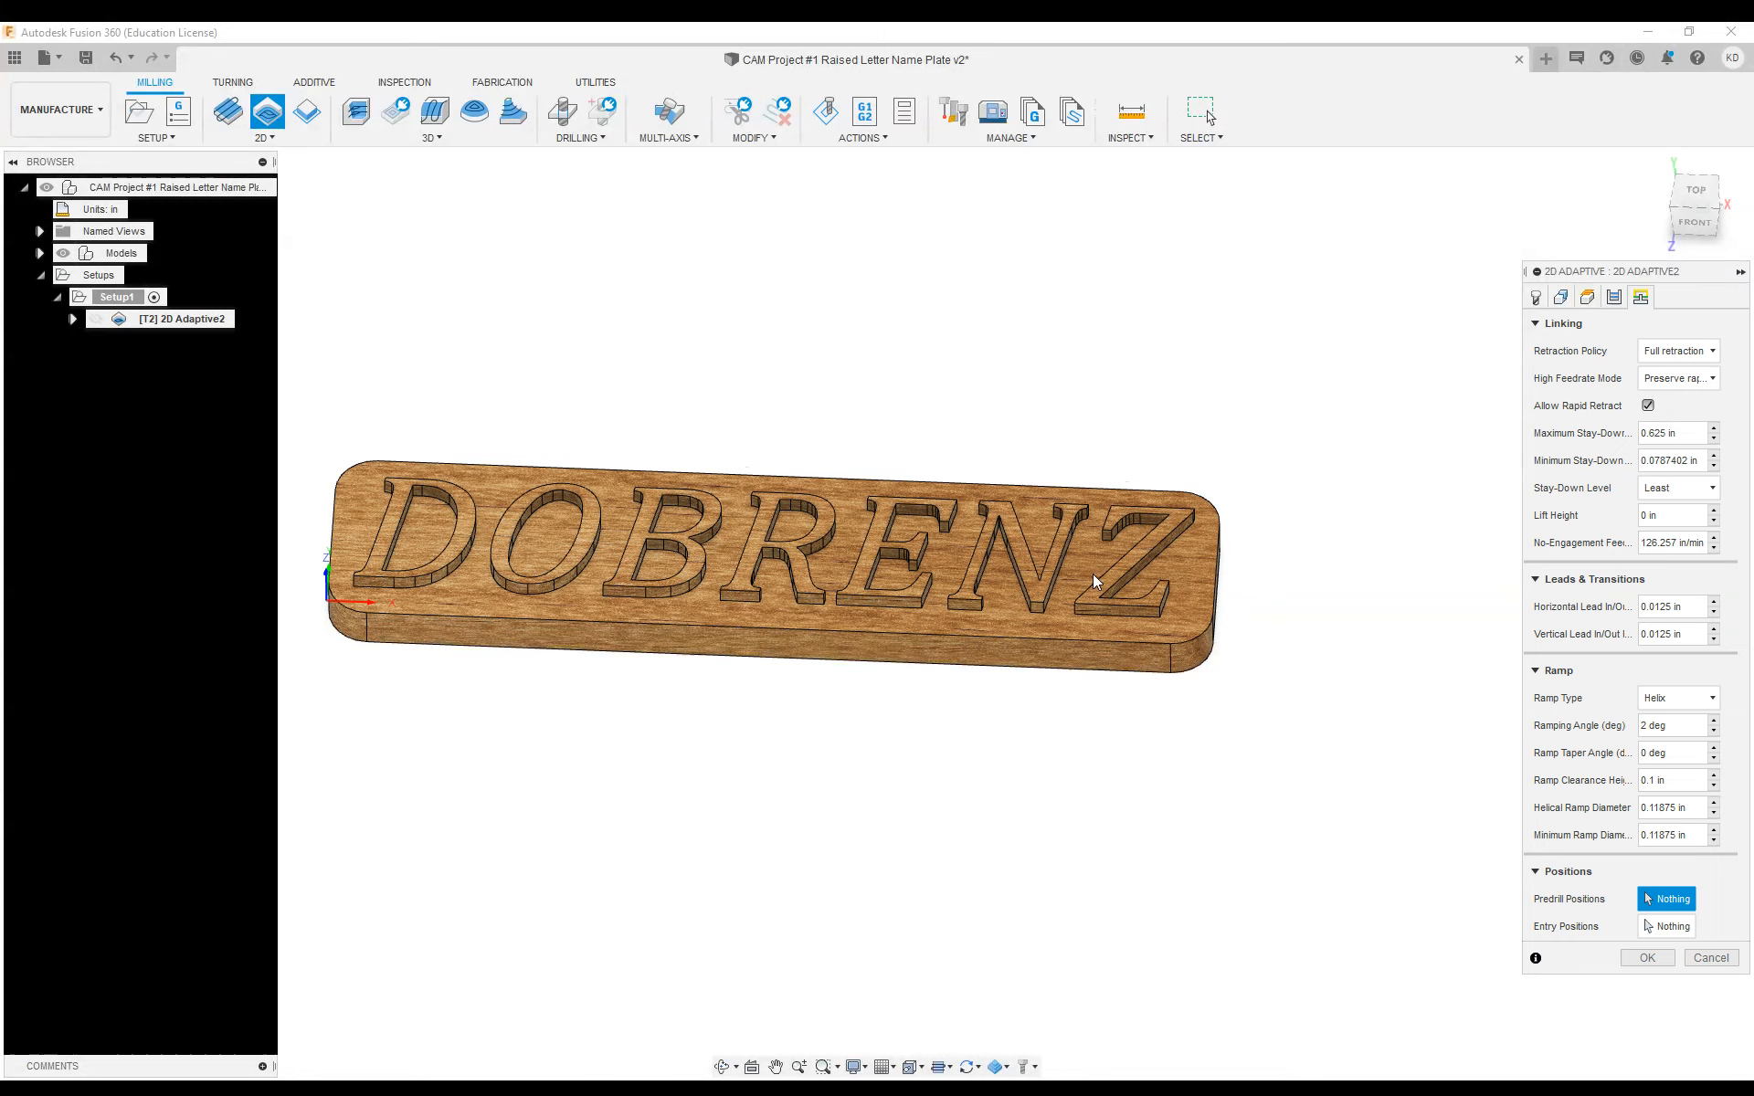
left_click(1688, 699)
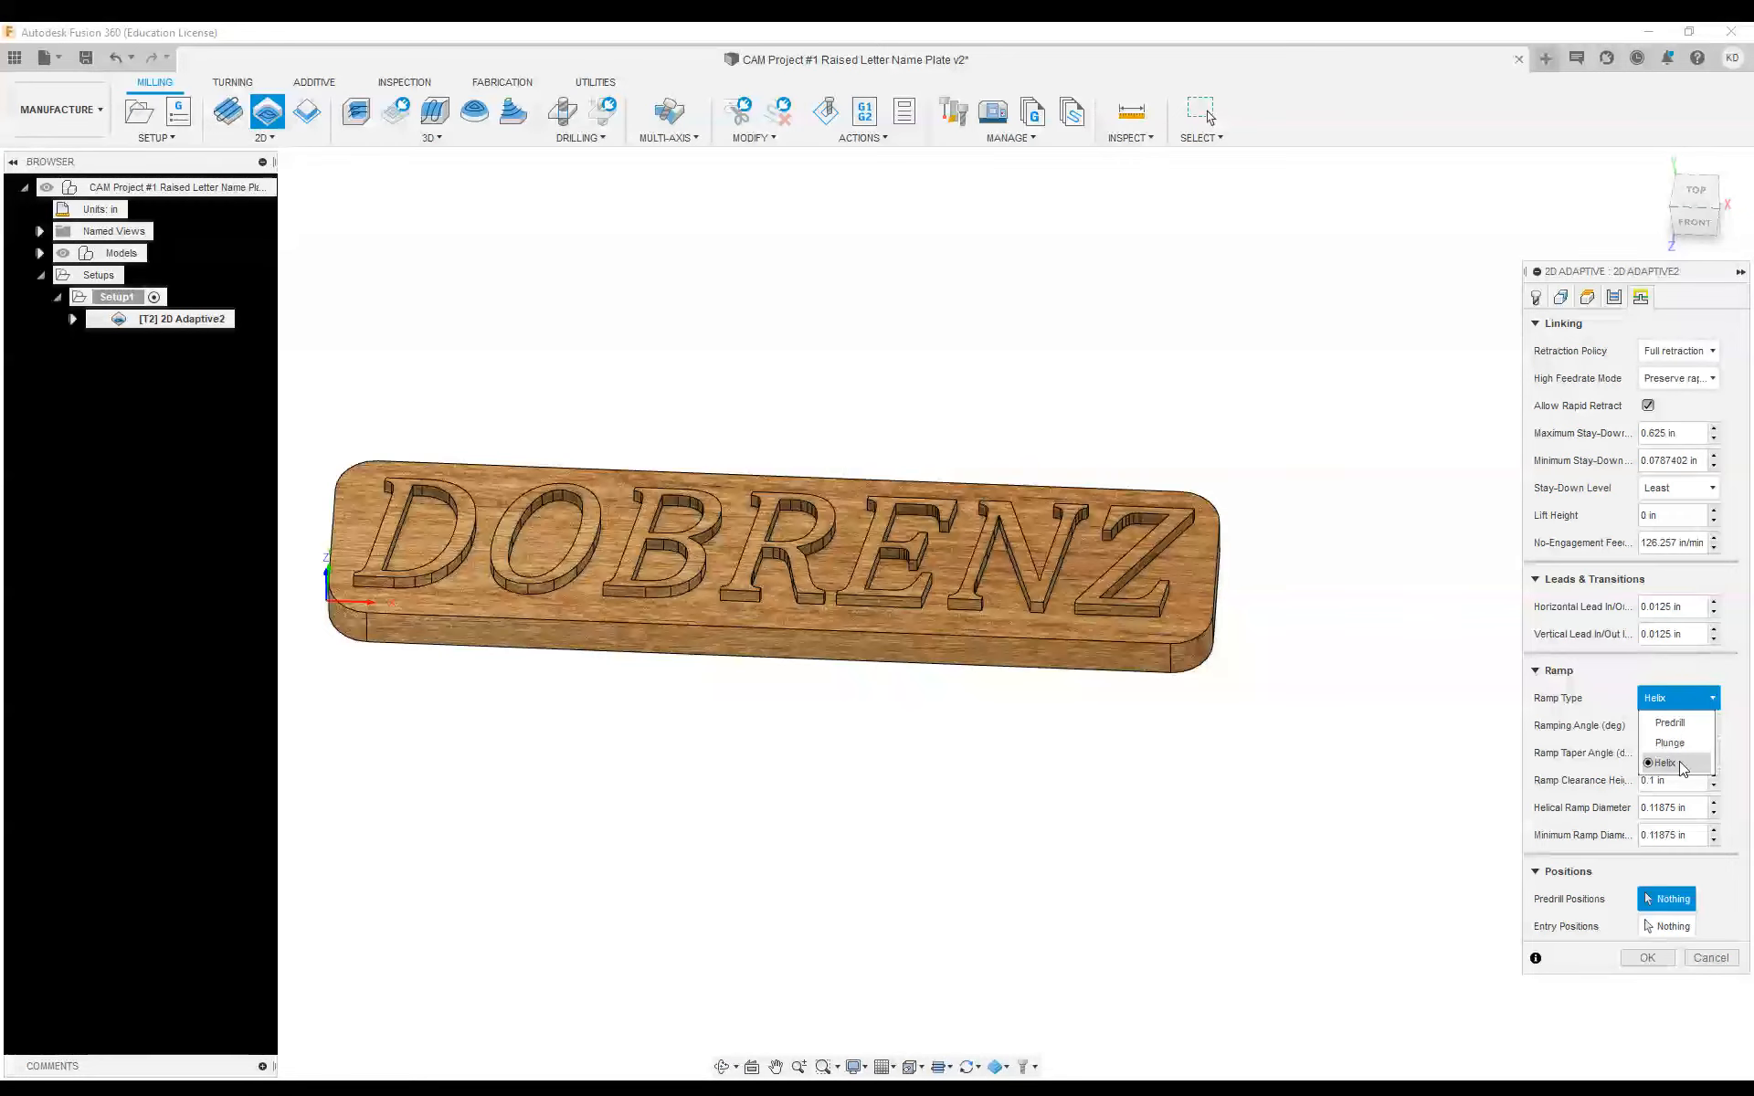
left_click(1609, 675)
left_click(1669, 701)
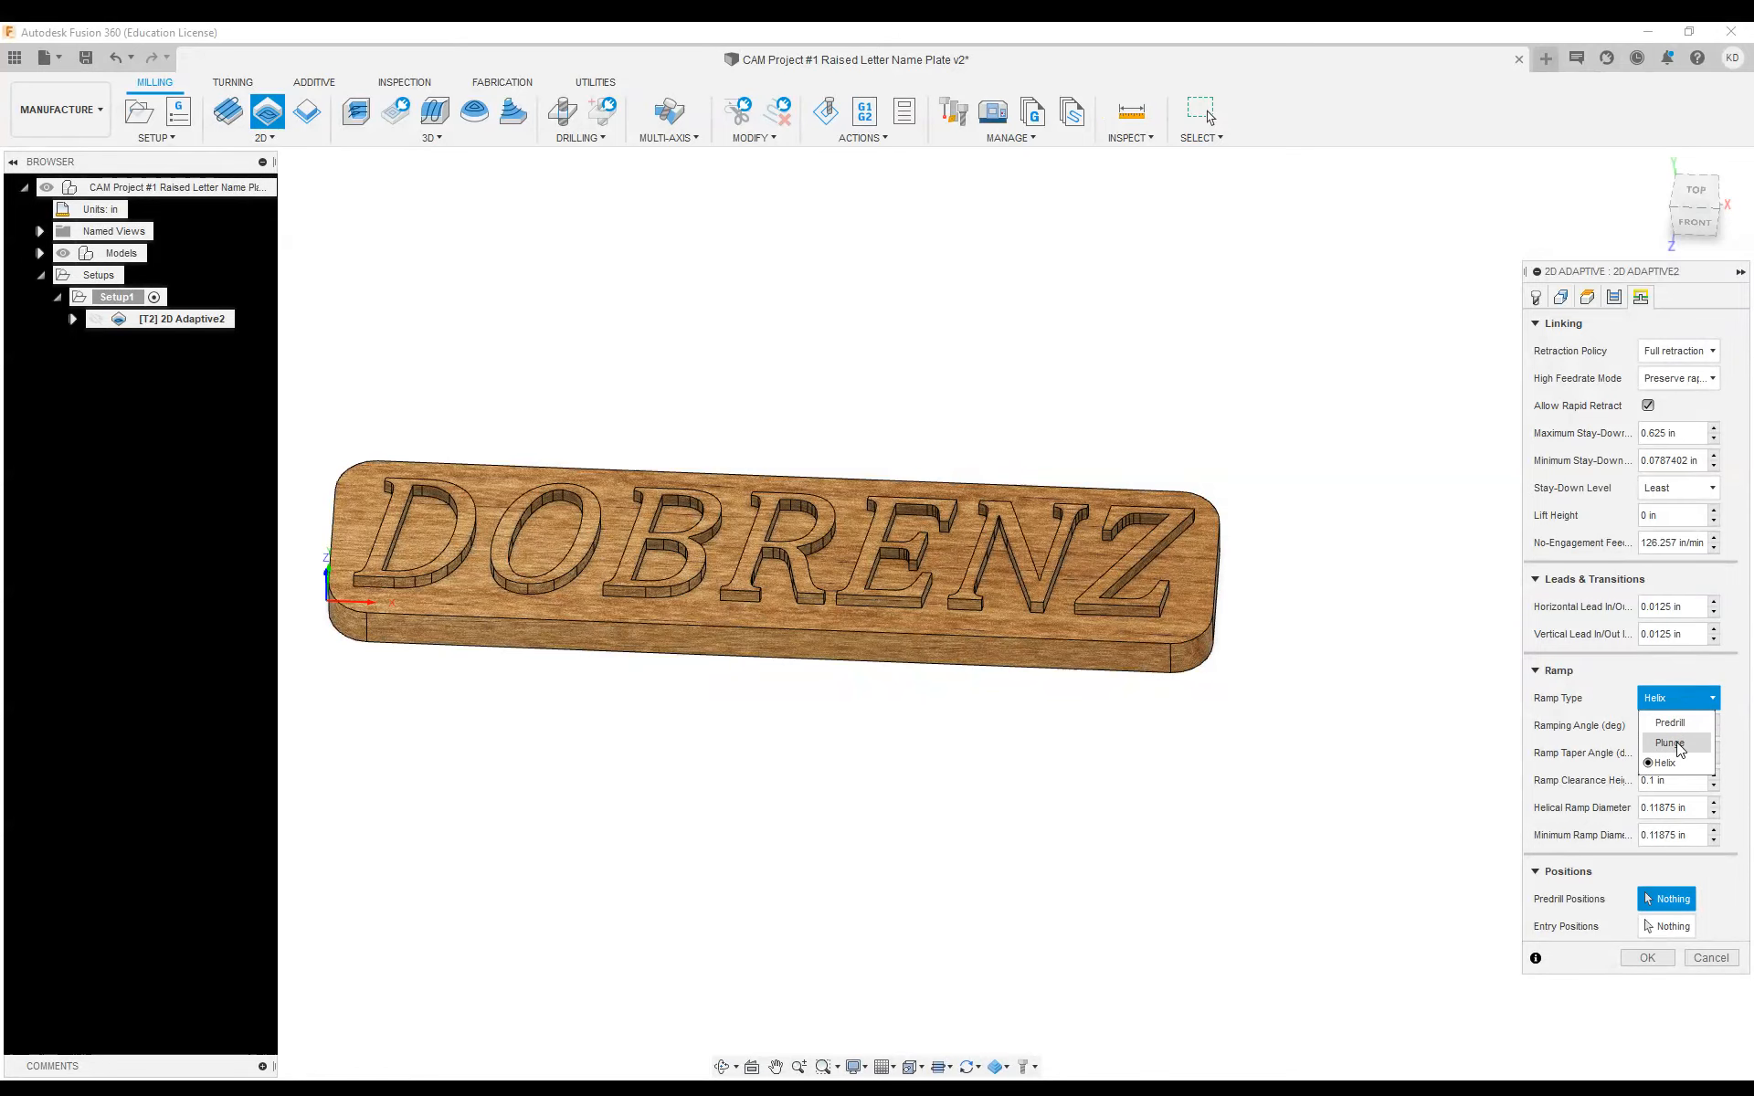
left_click(1694, 668)
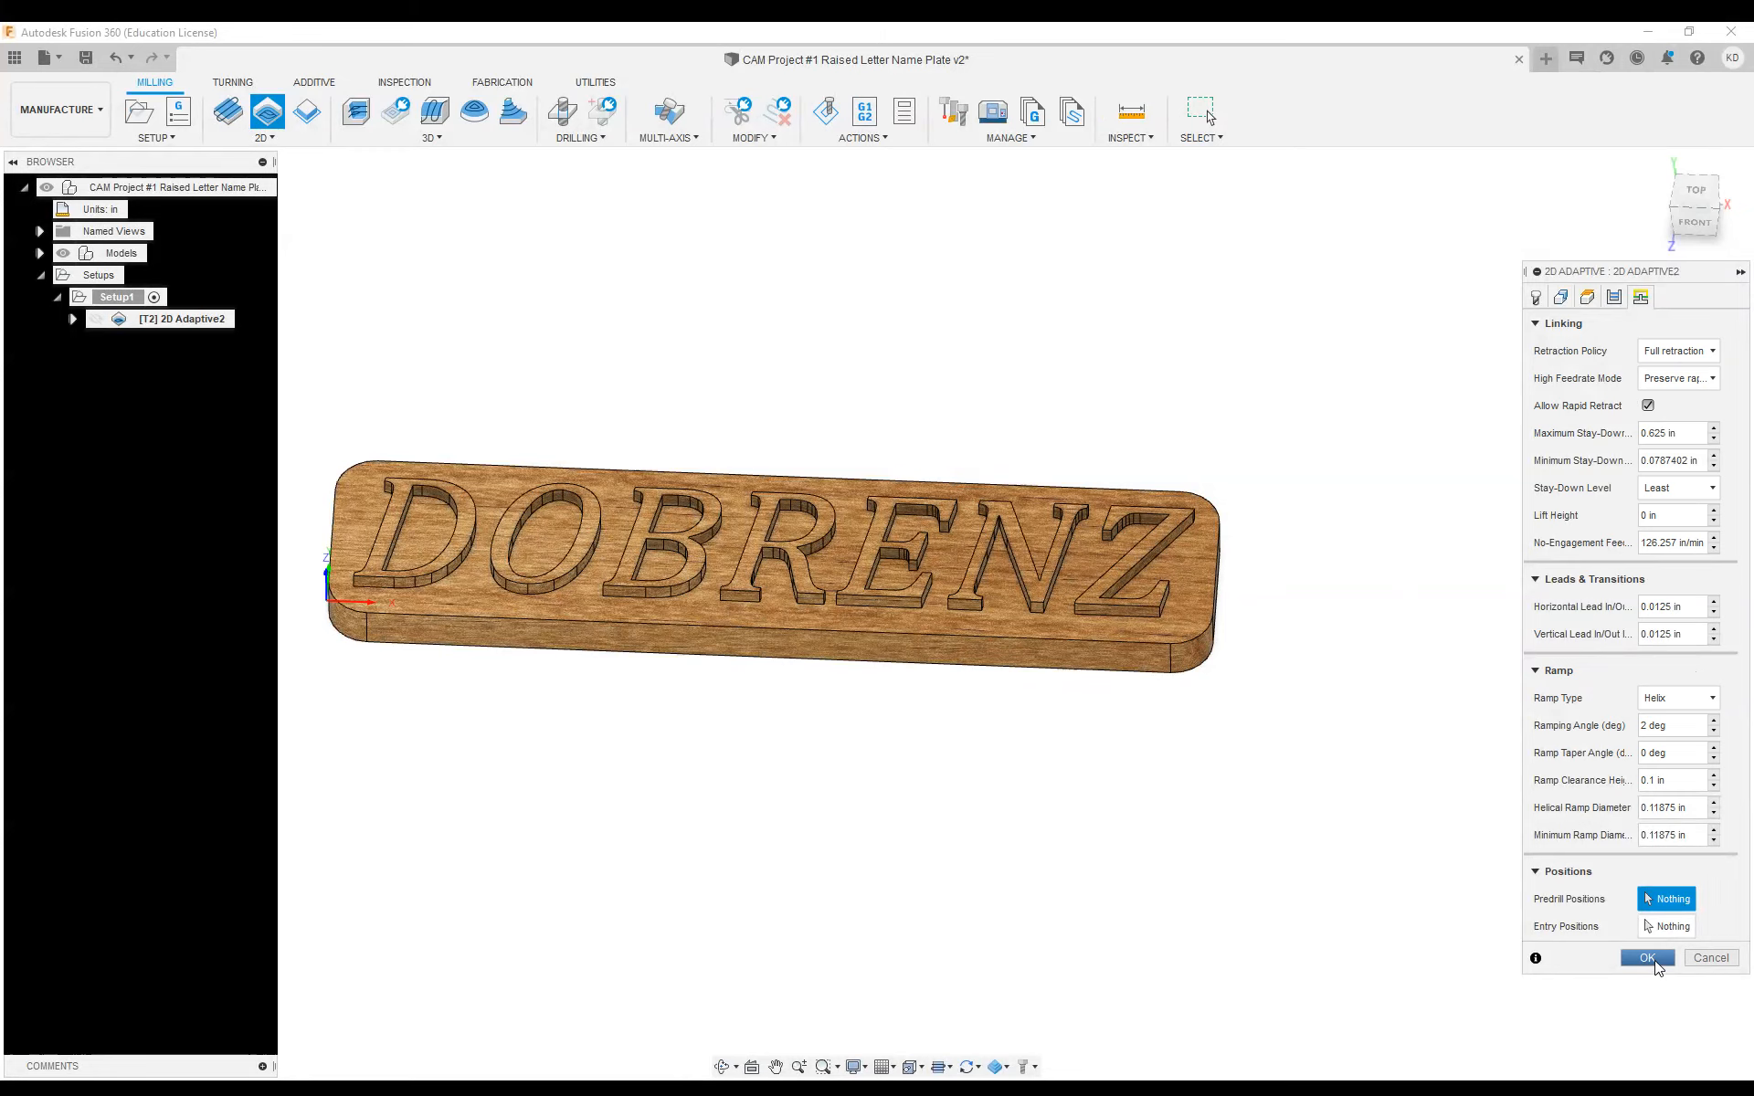
left_click(1657, 955)
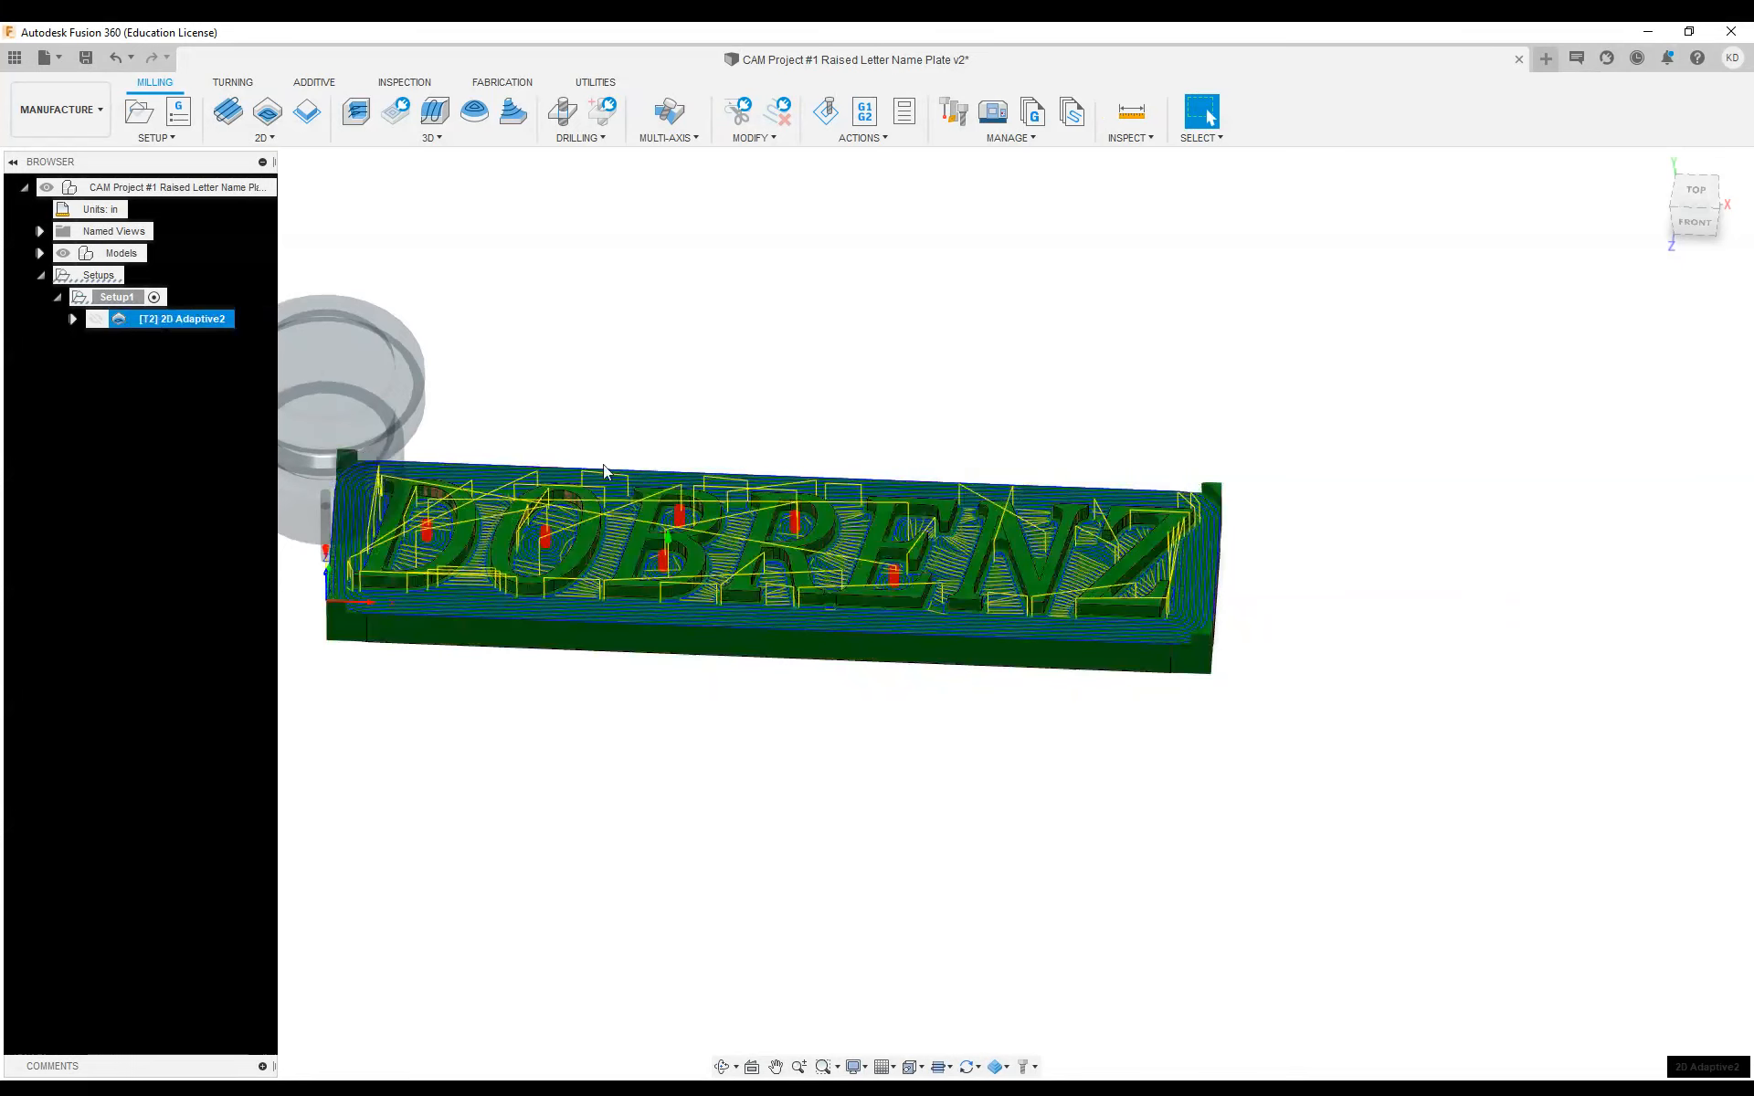
Examine the adaptive toolpath around and inside the letters, including helical entries and rapid moves, from above and at an angle
scroll(689, 565, "up", 2)
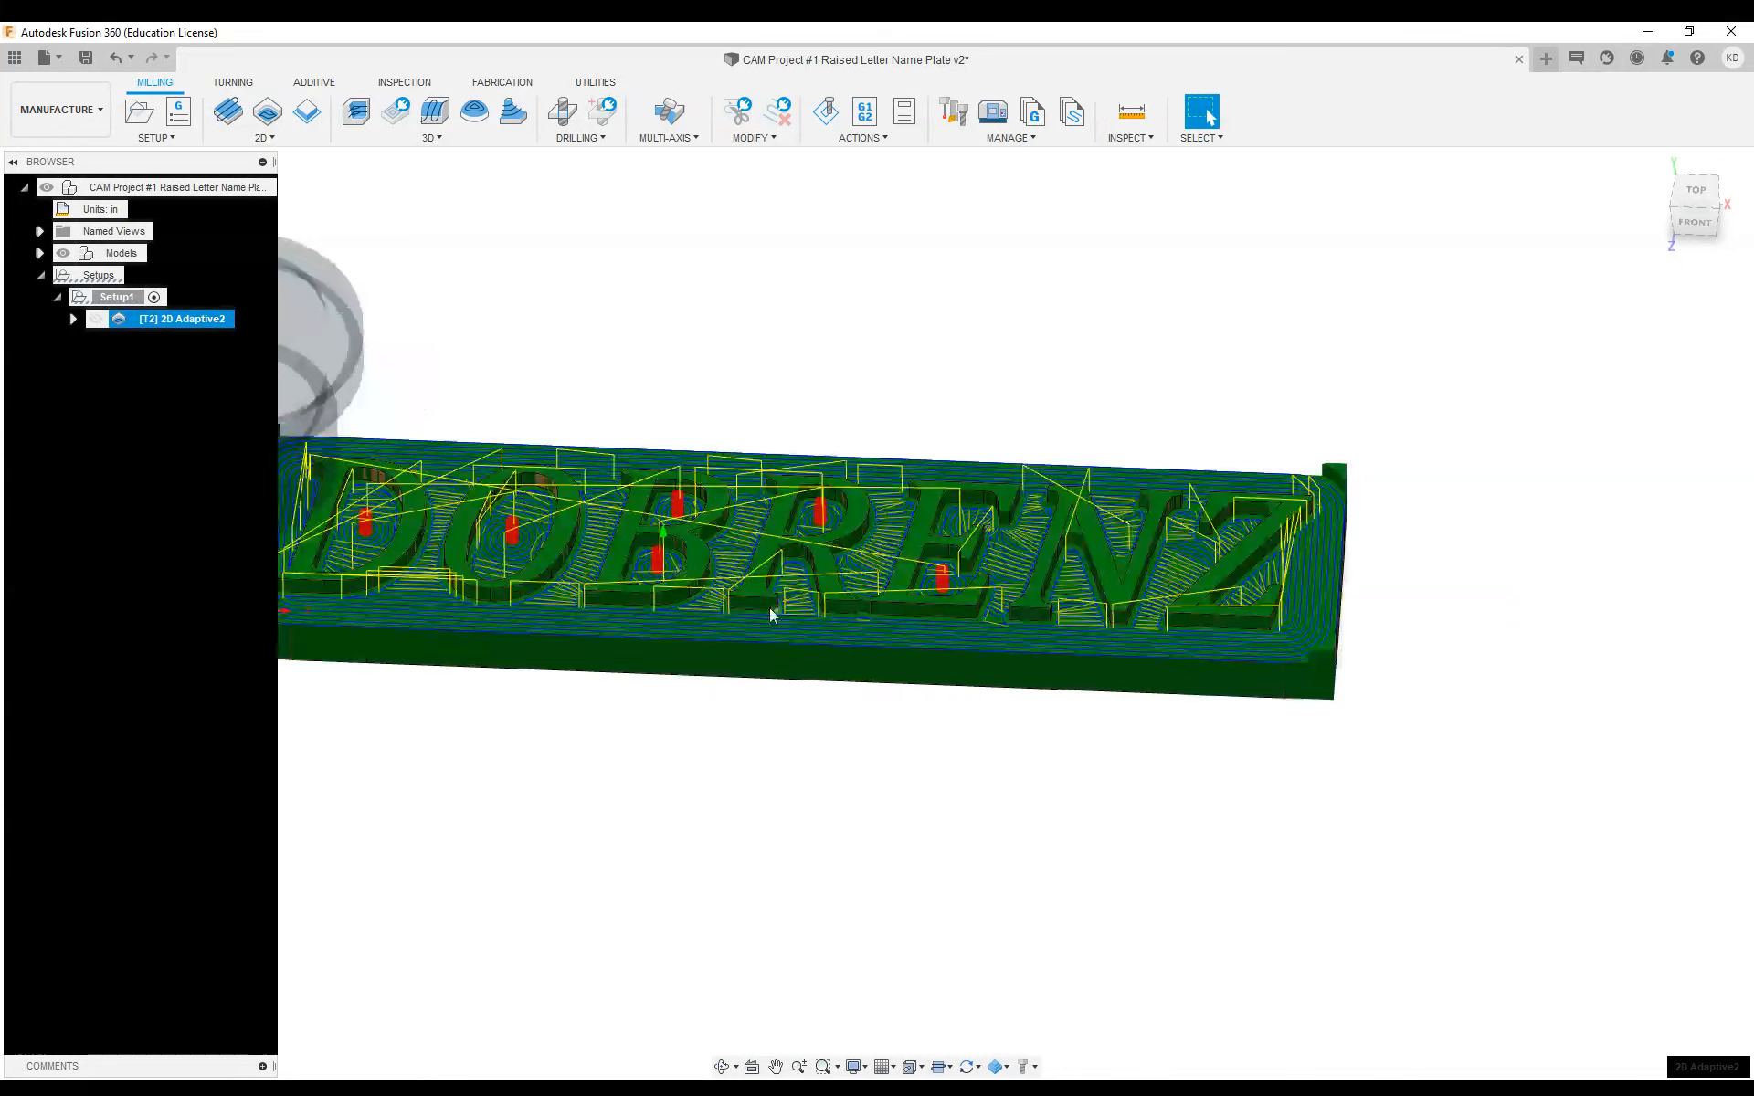
middle_click_drag(775, 613, 769, 654, "shift")
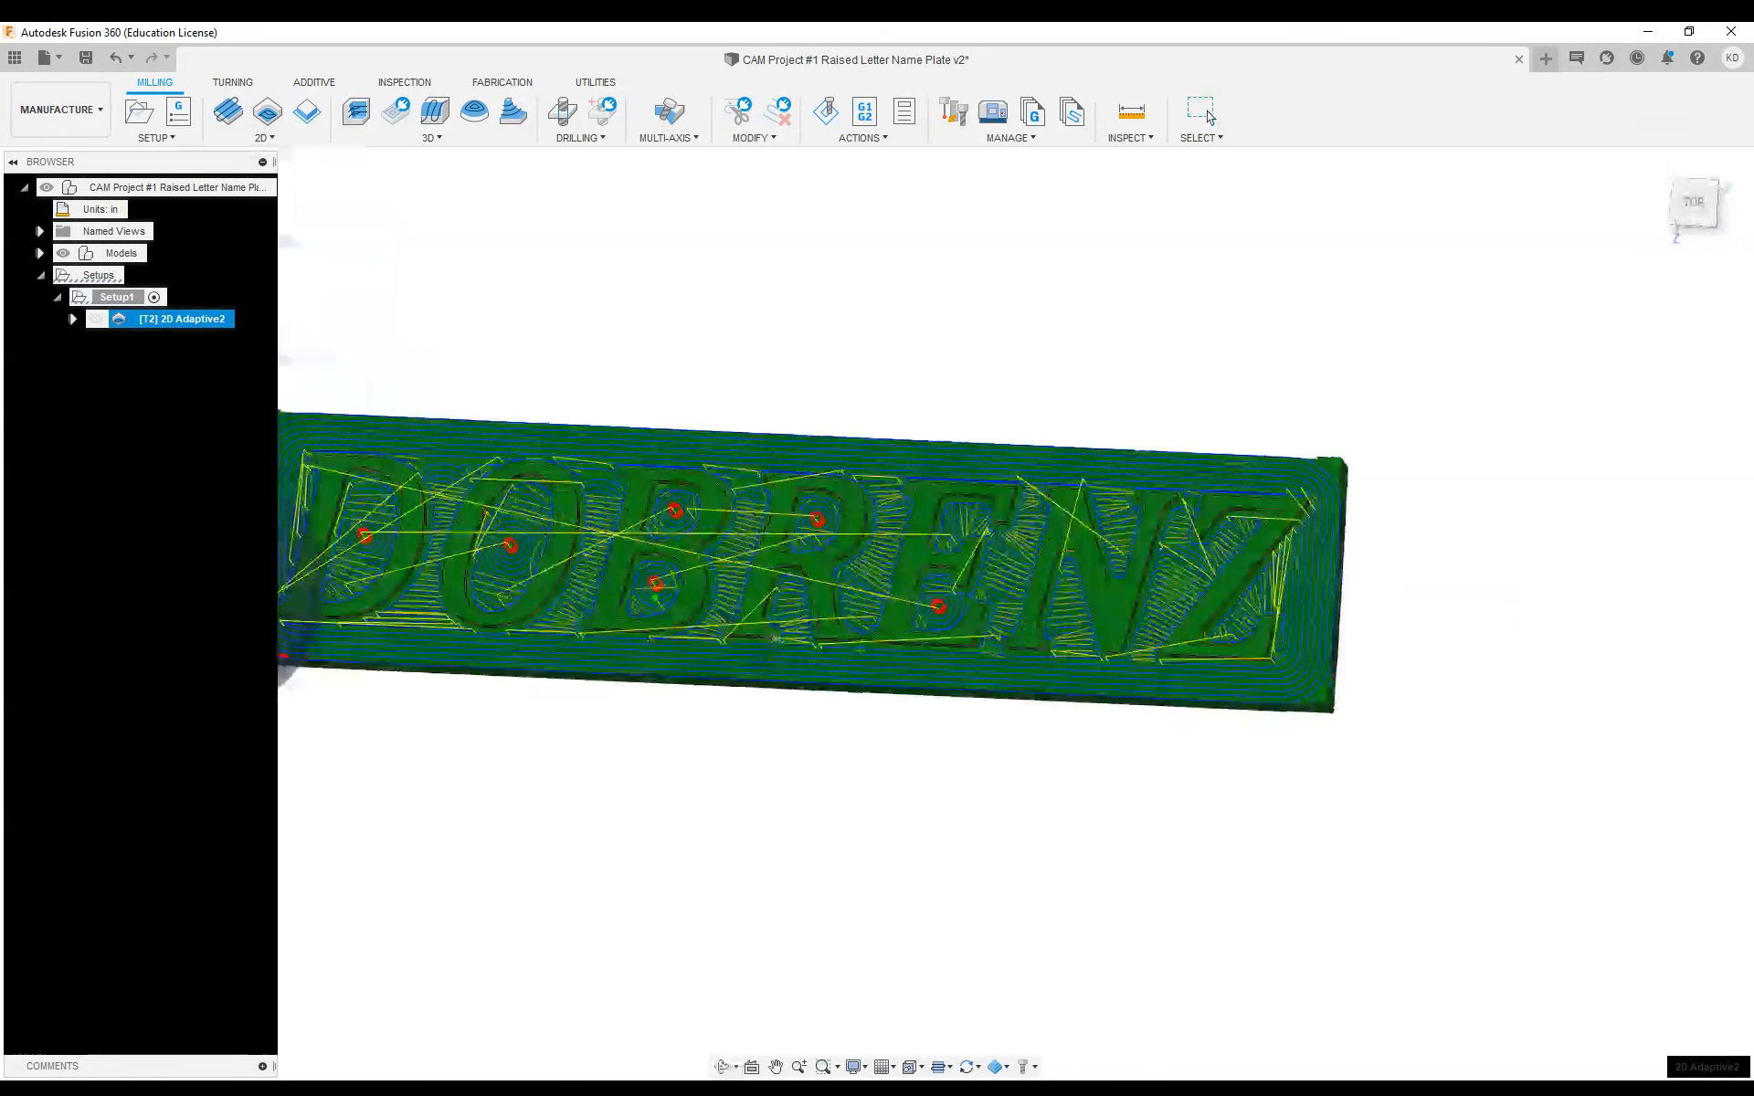
scroll(669, 592, "up", 2)
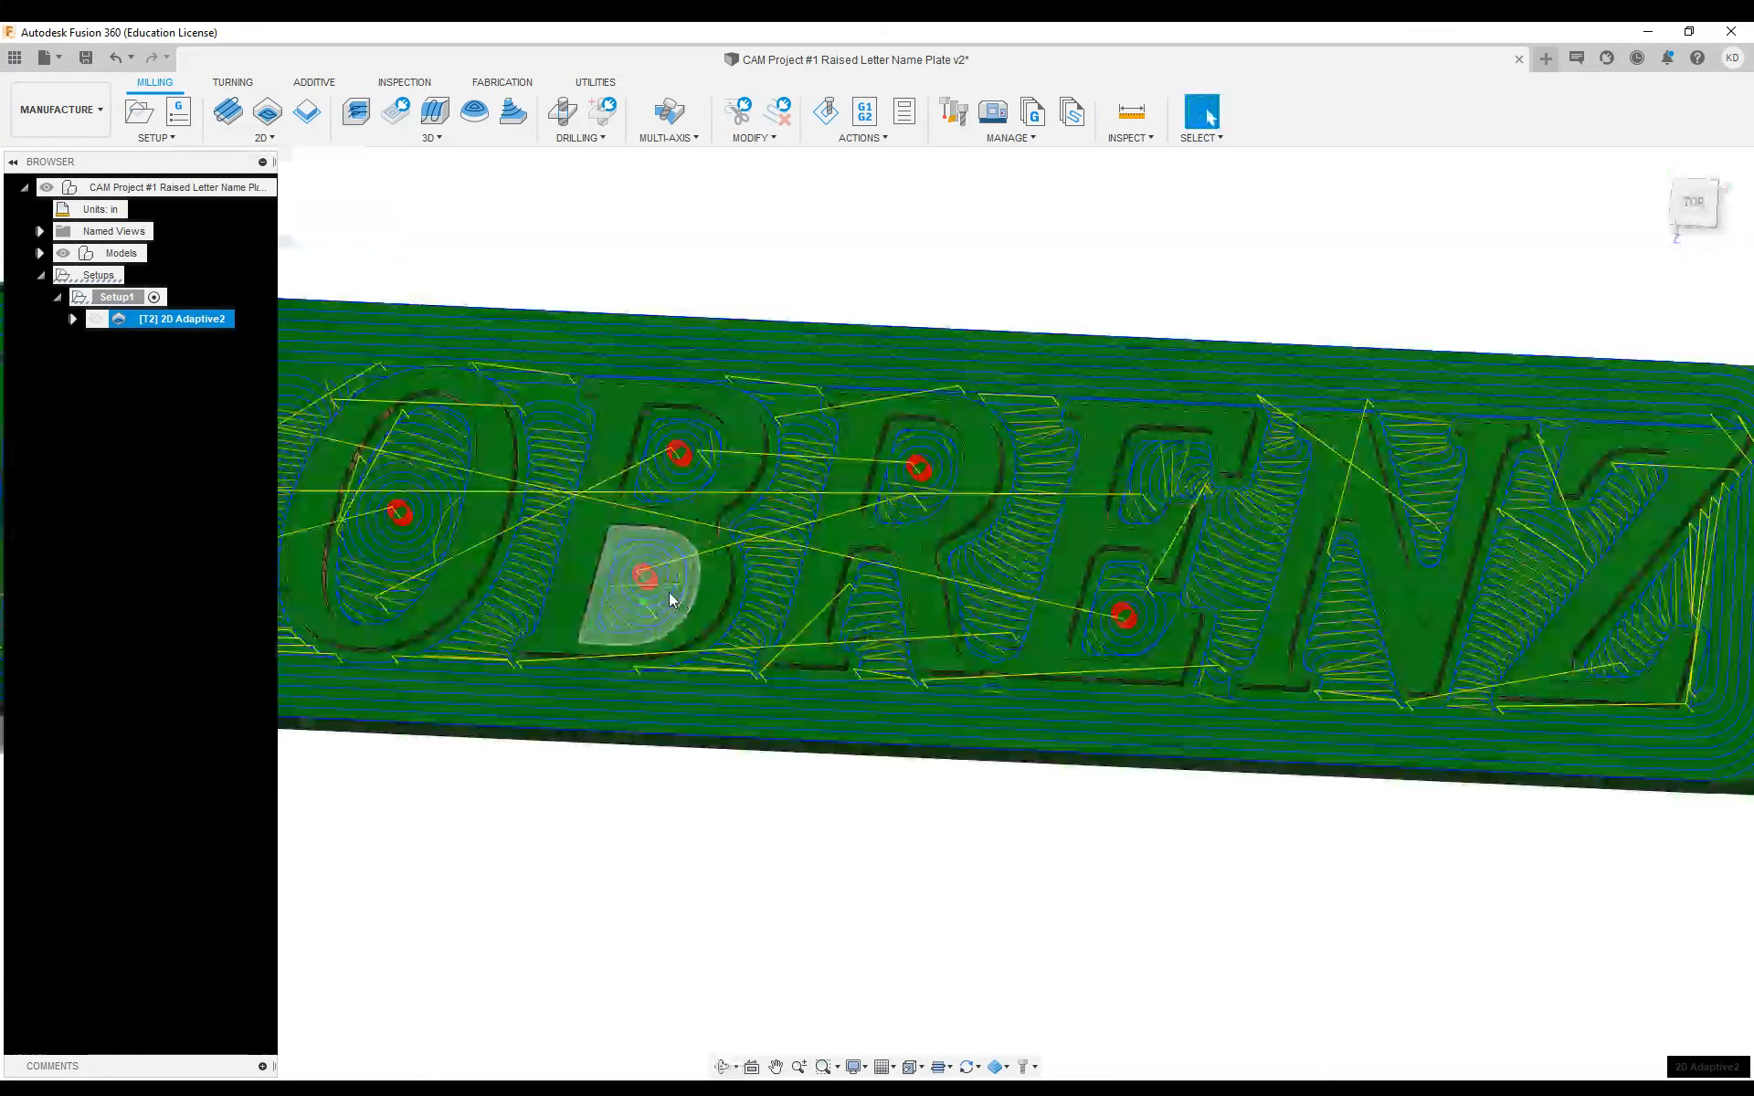
scroll(669, 592, "up", 2)
middle_click_drag(718, 421, 1039, 431)
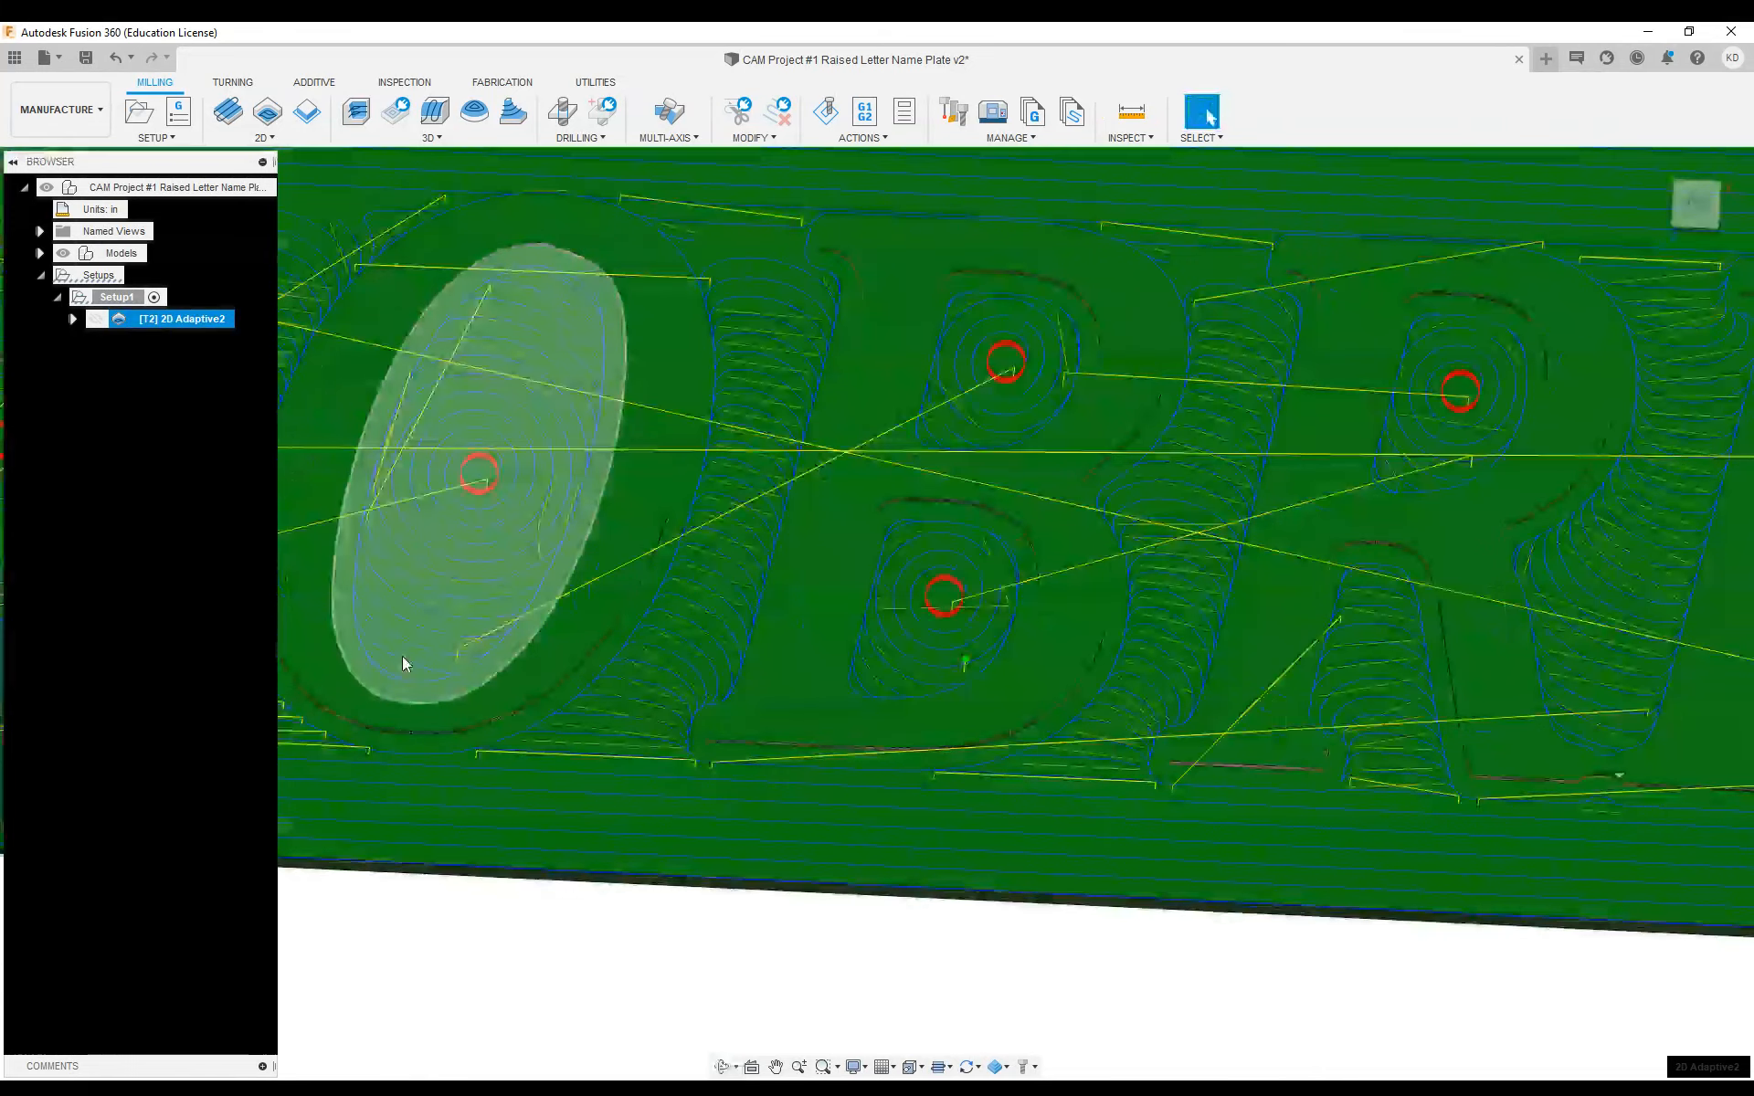
scroll(1405, 605, "down", 2)
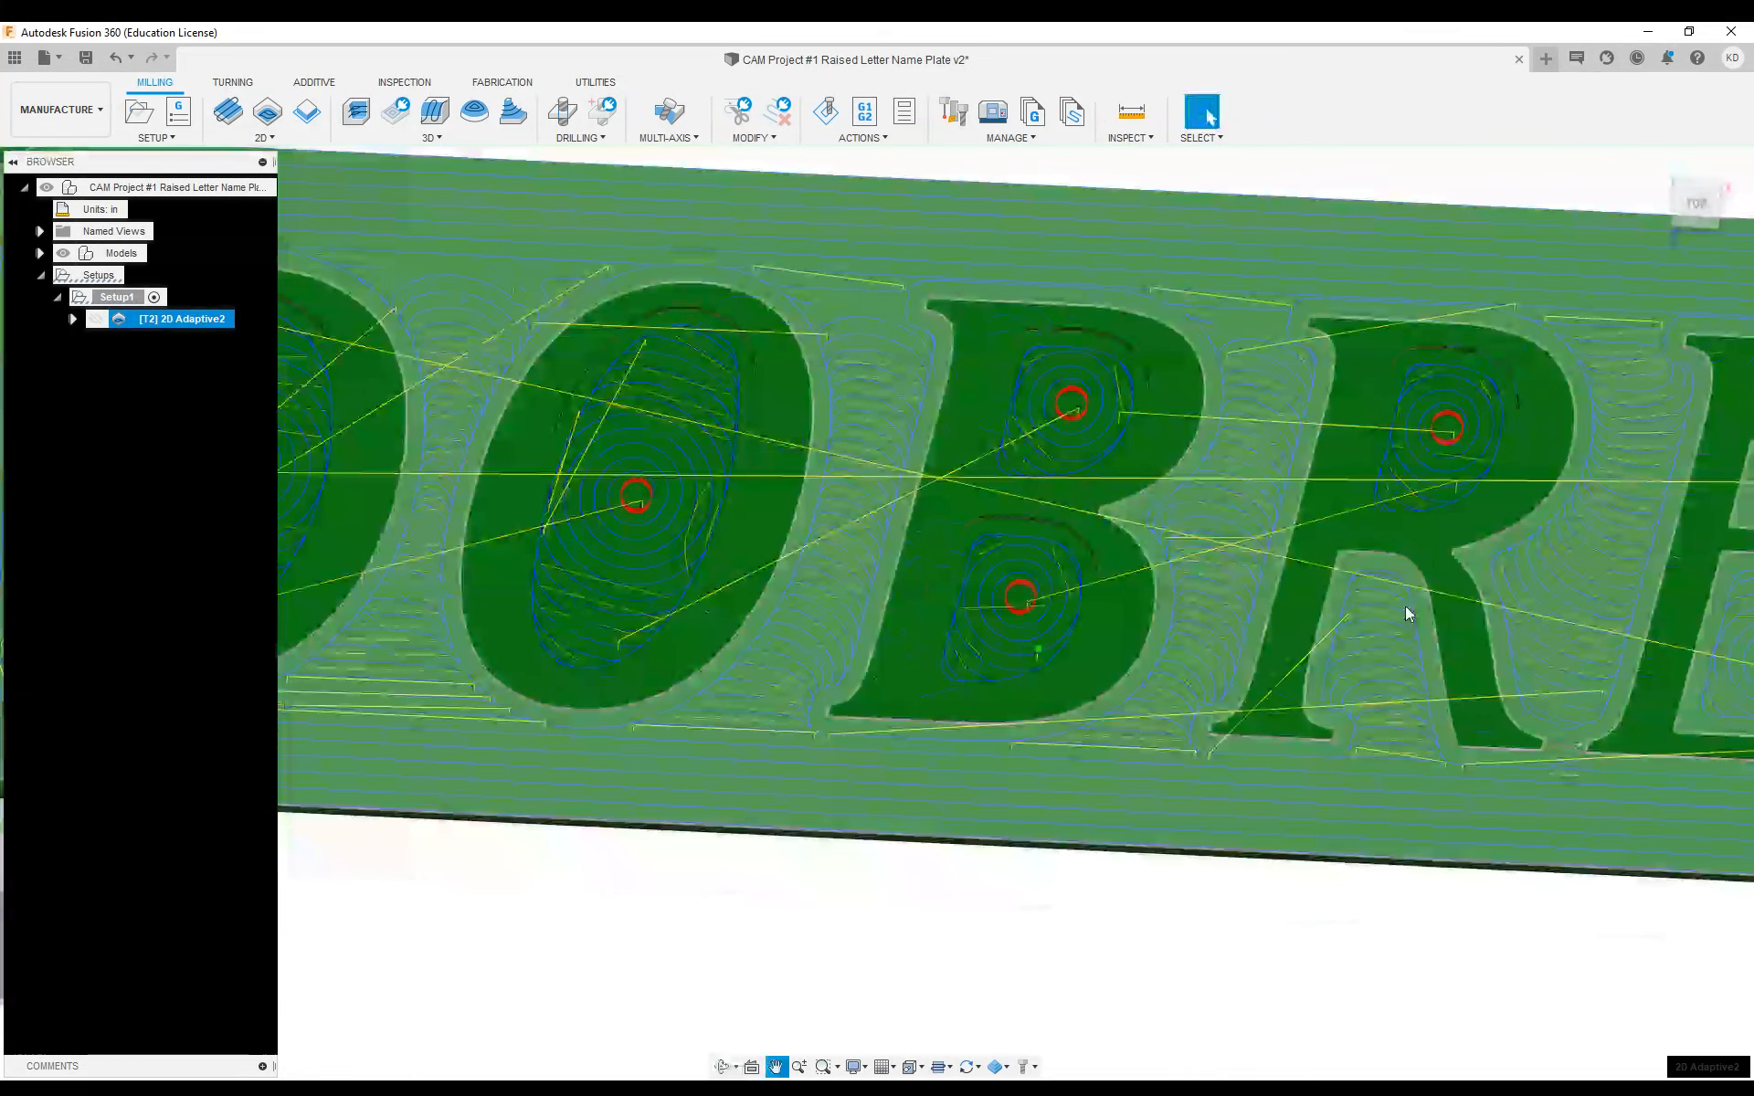
middle_click_drag(1404, 606, 617, 525)
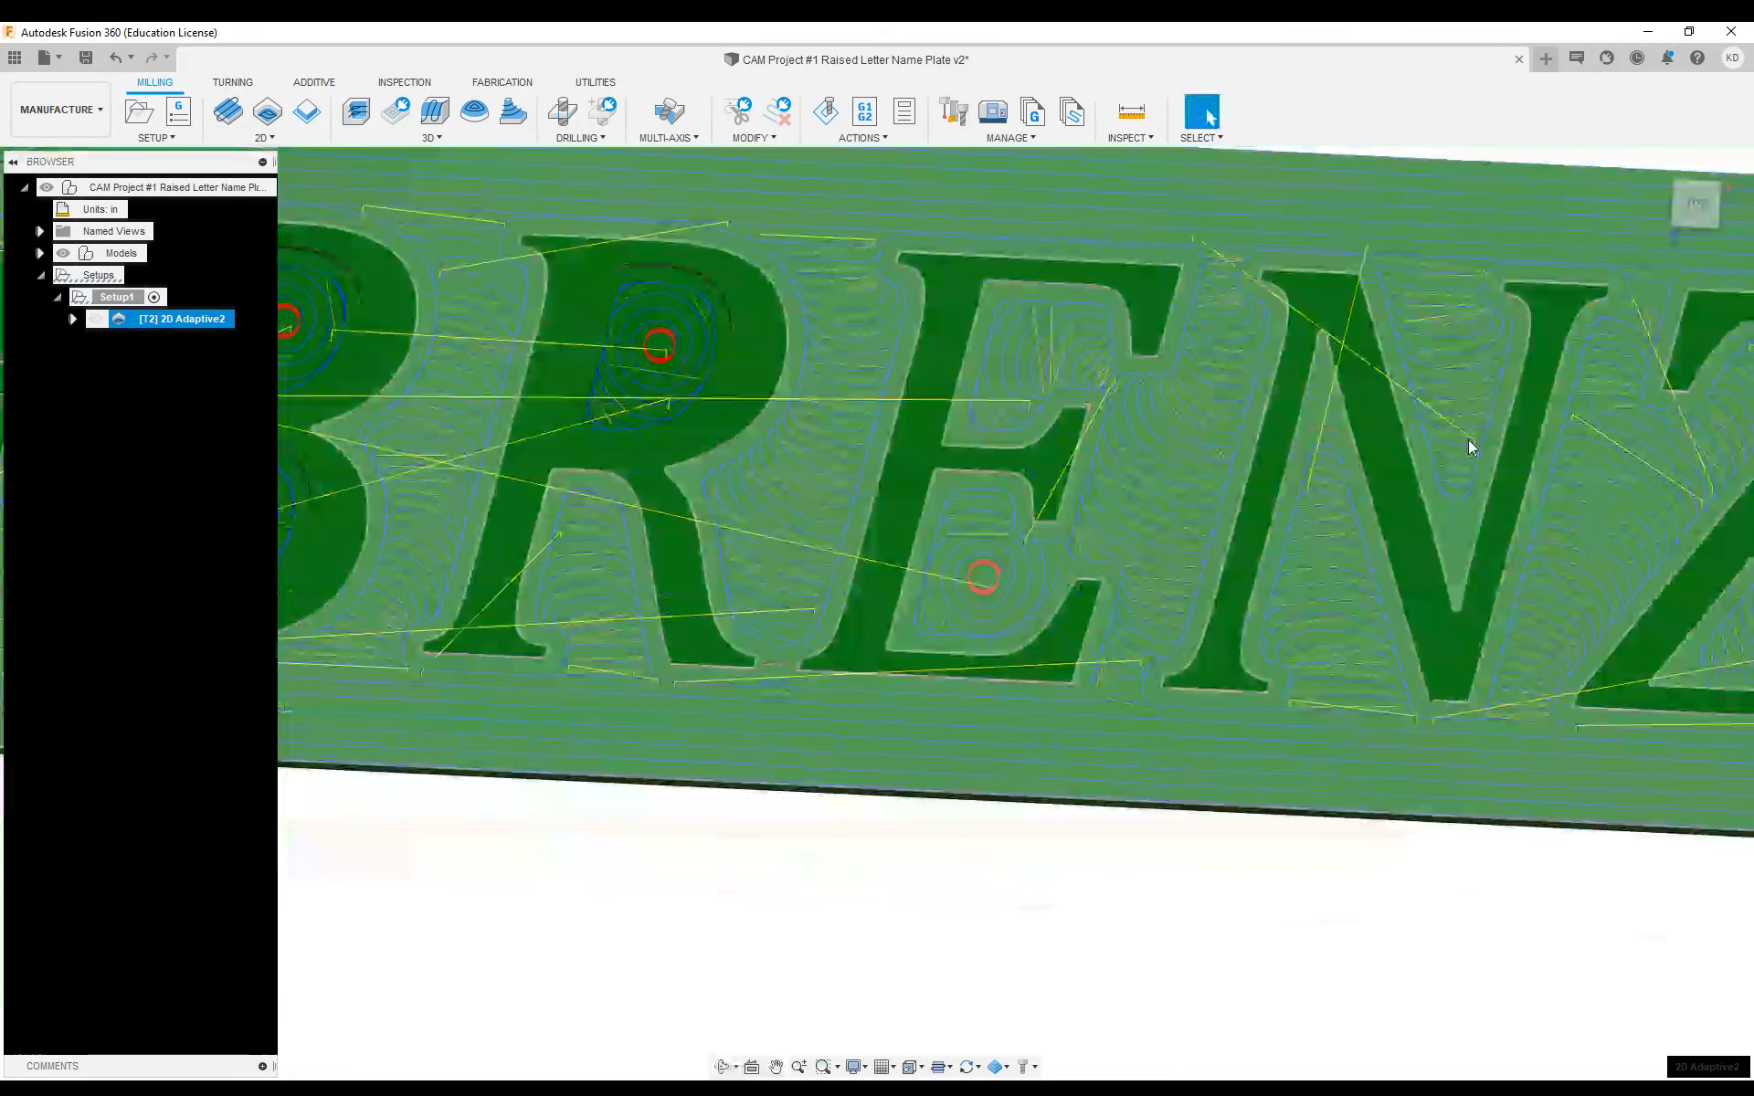
middle_click_drag(1467, 440, 855, 427)
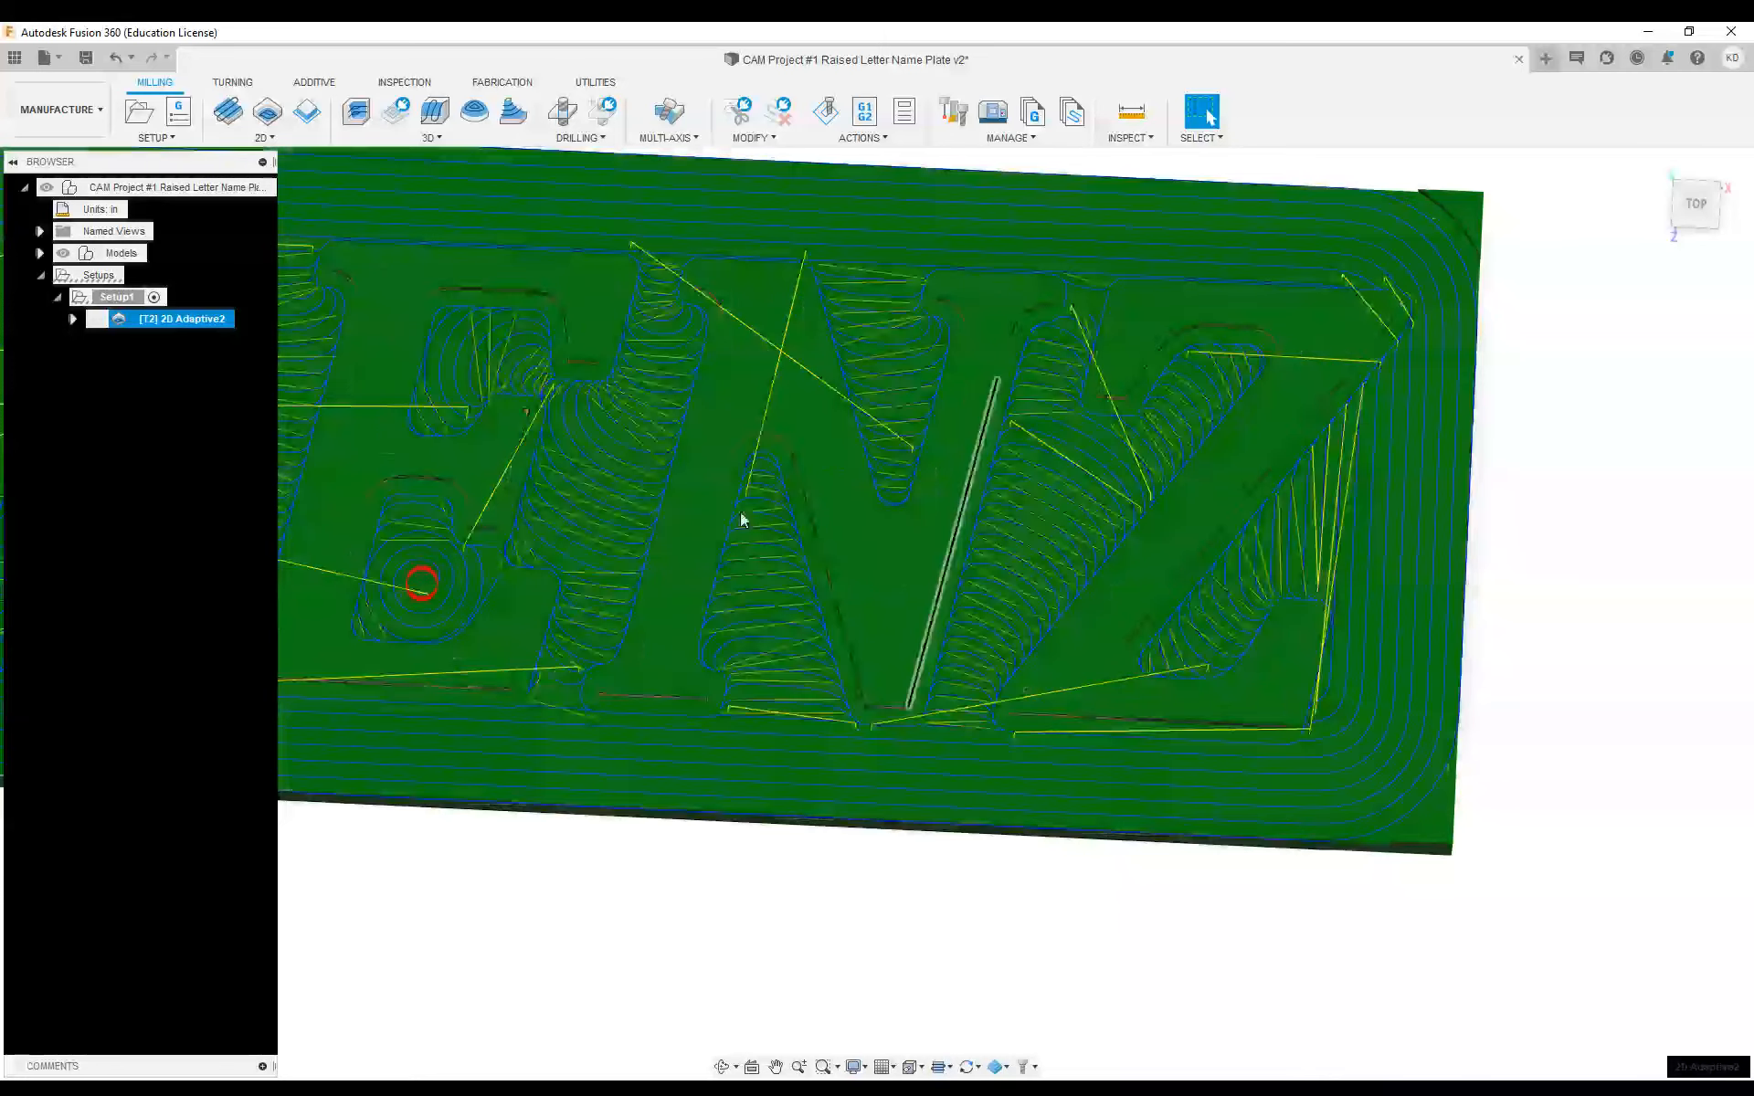
scroll(338, 530, "down", 1)
middle_click_drag(336, 523, 879, 569)
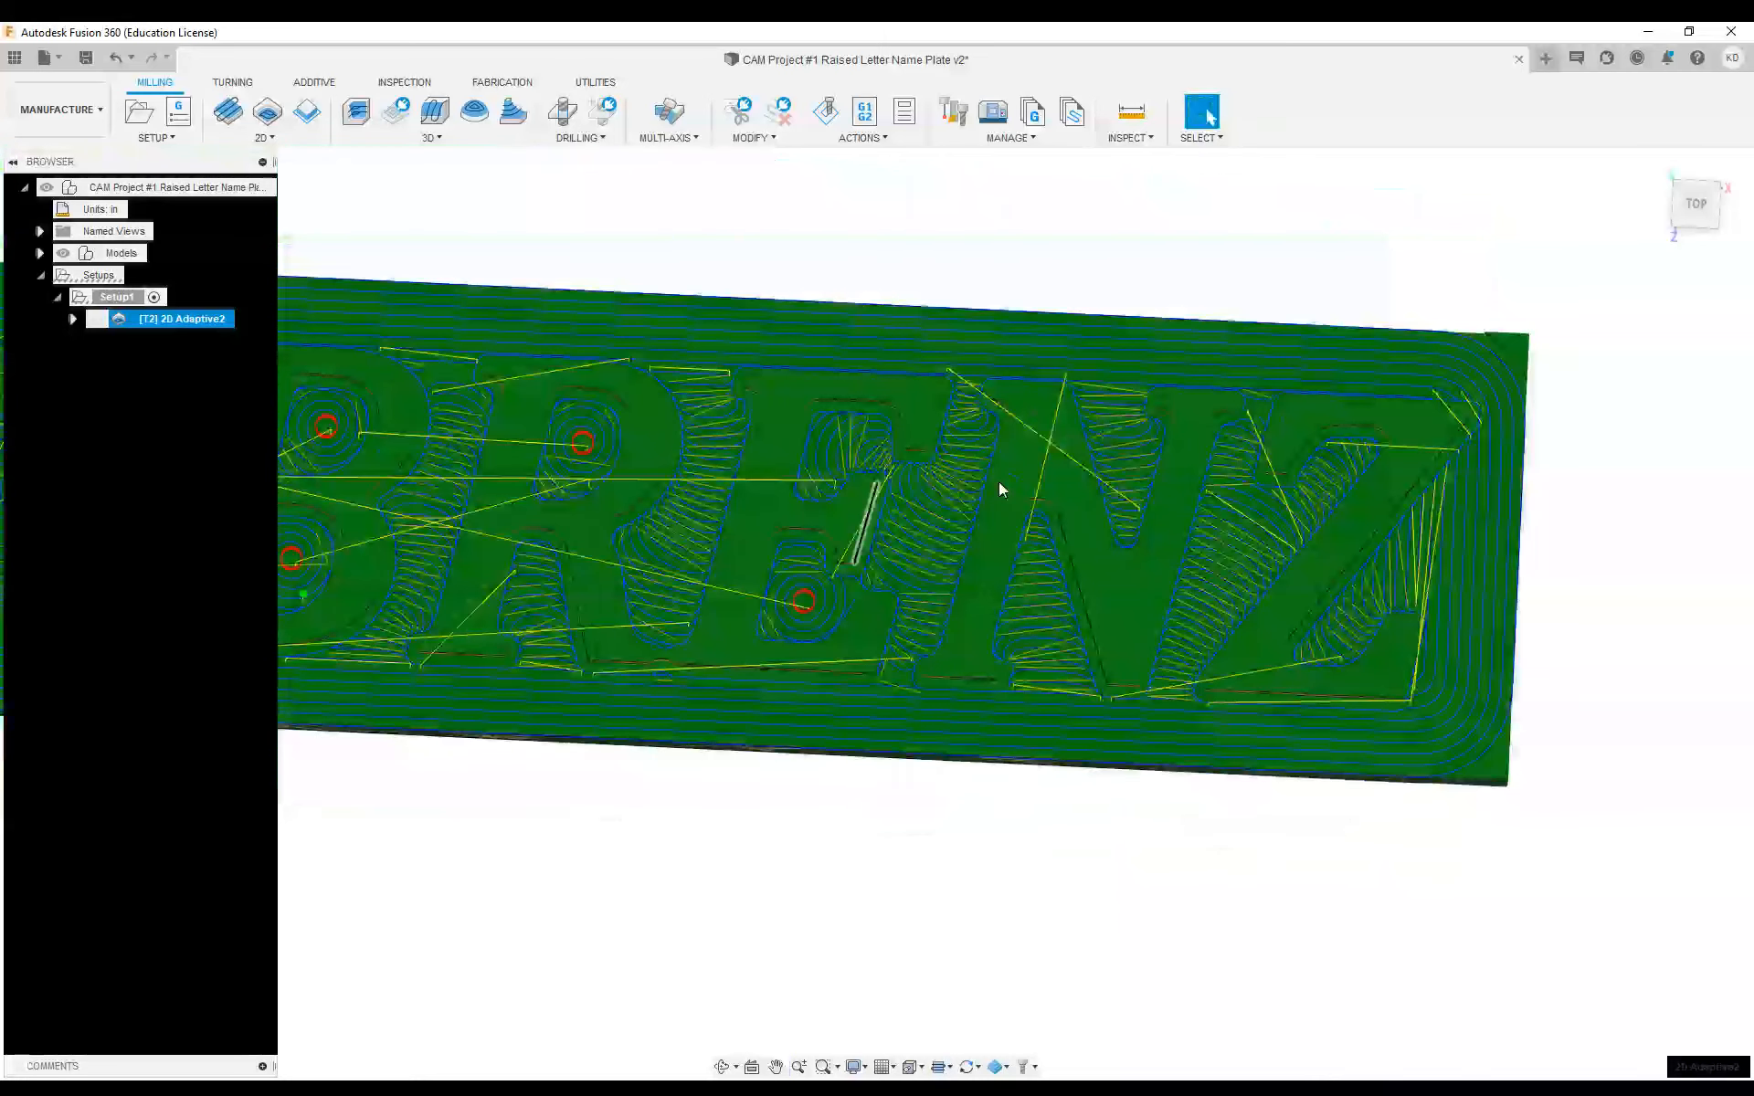
scroll(1038, 501, "up", 1)
scroll(1037, 500, "down", 3)
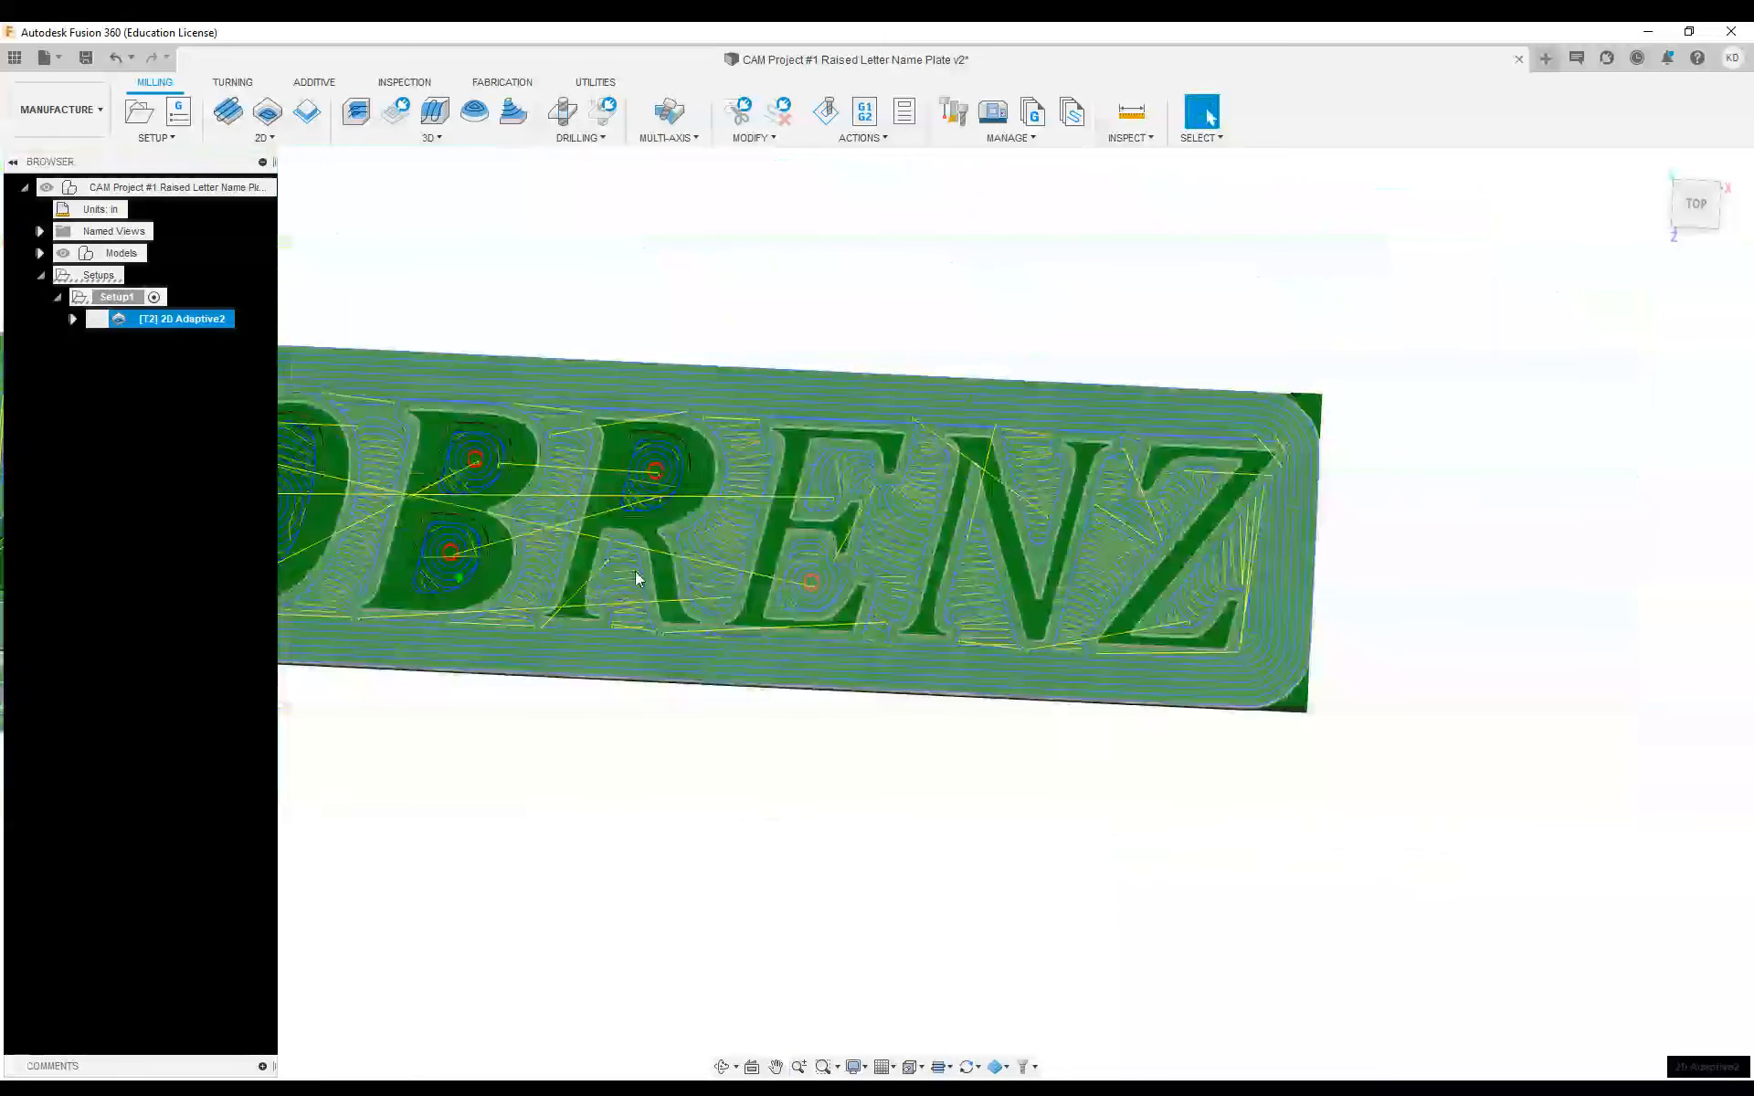
middle_click_drag(634, 572, 627, 464, "shift")
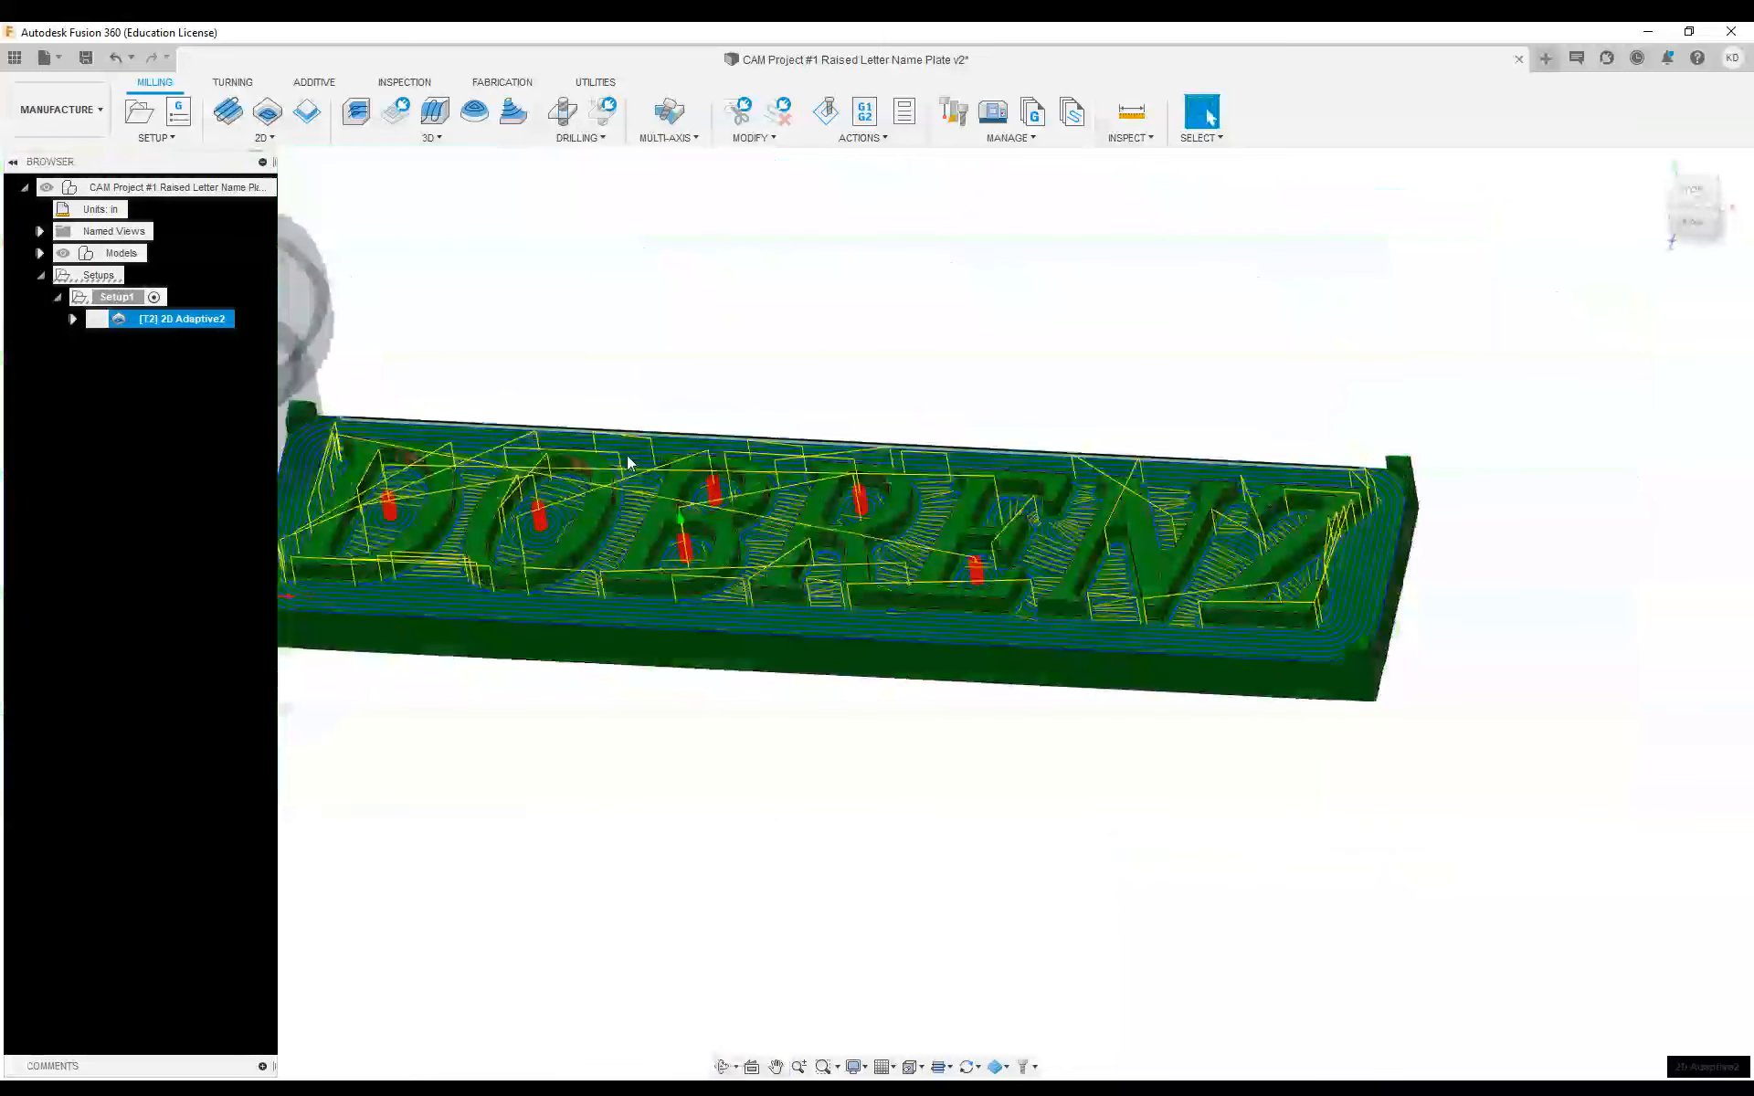
middle_click_drag(738, 468, 820, 540)
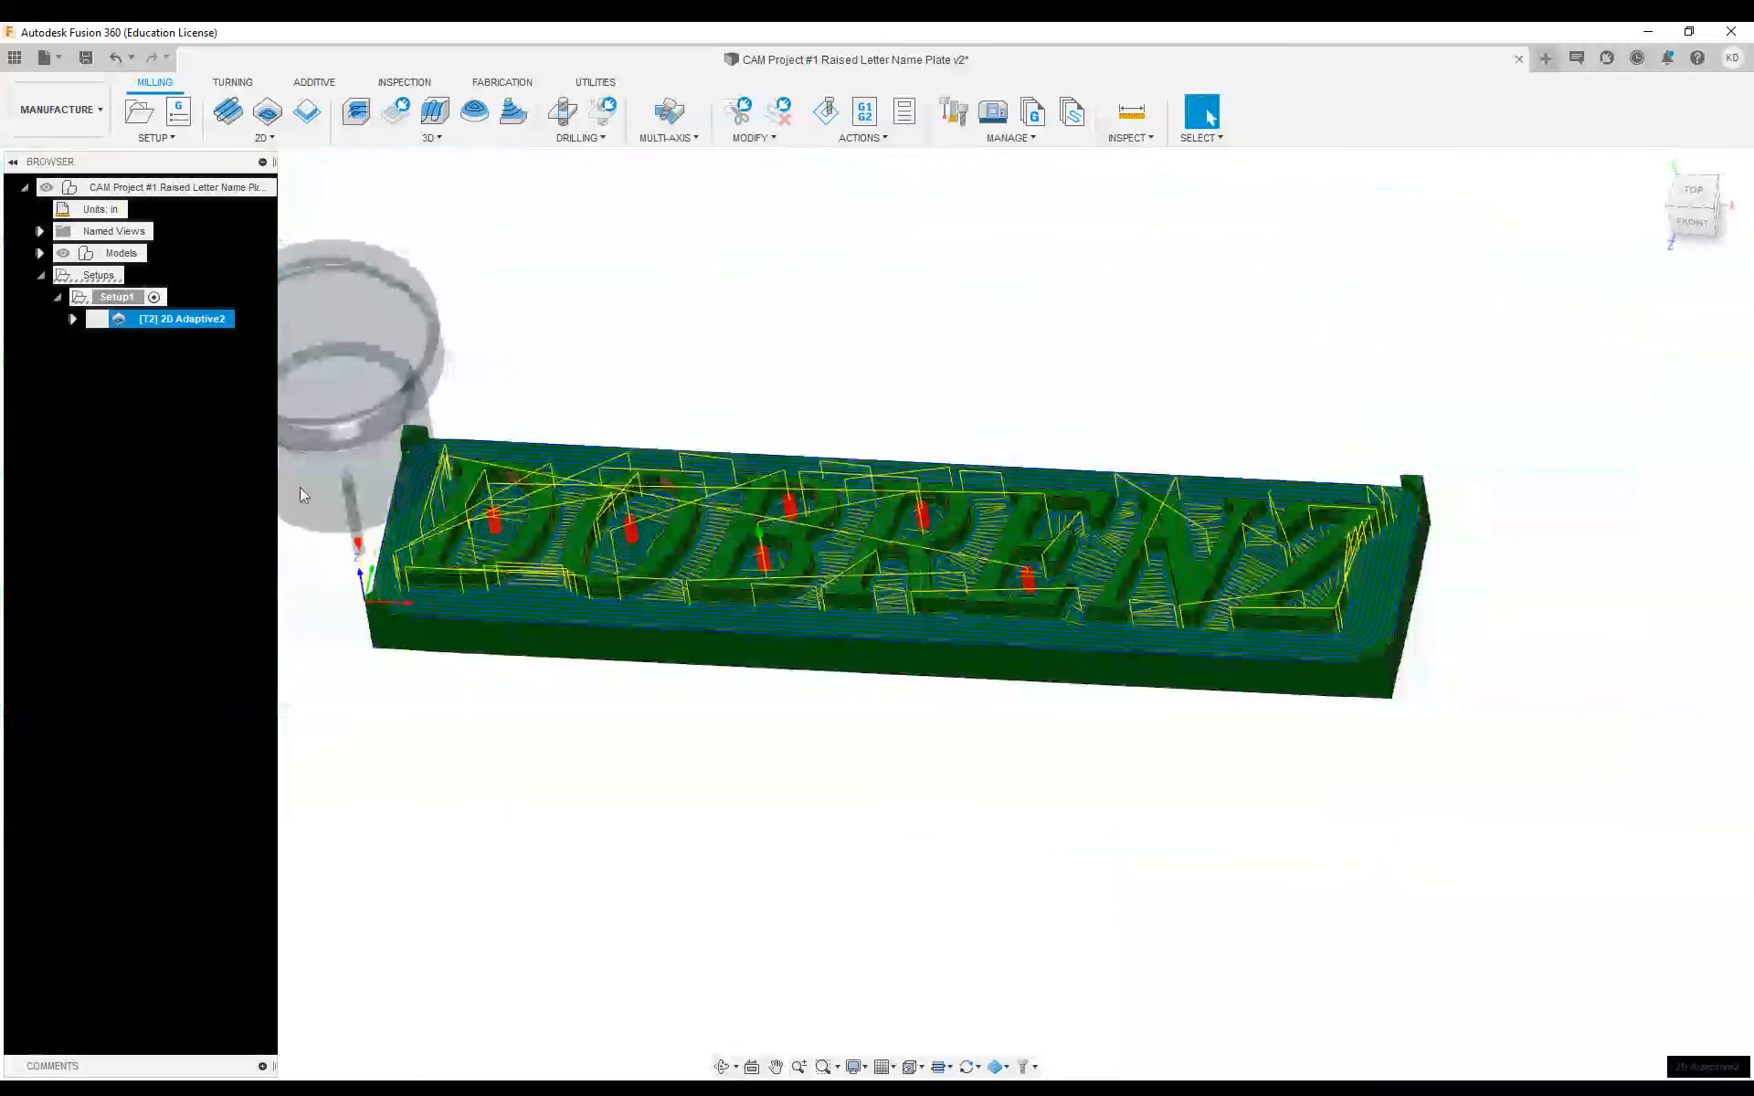